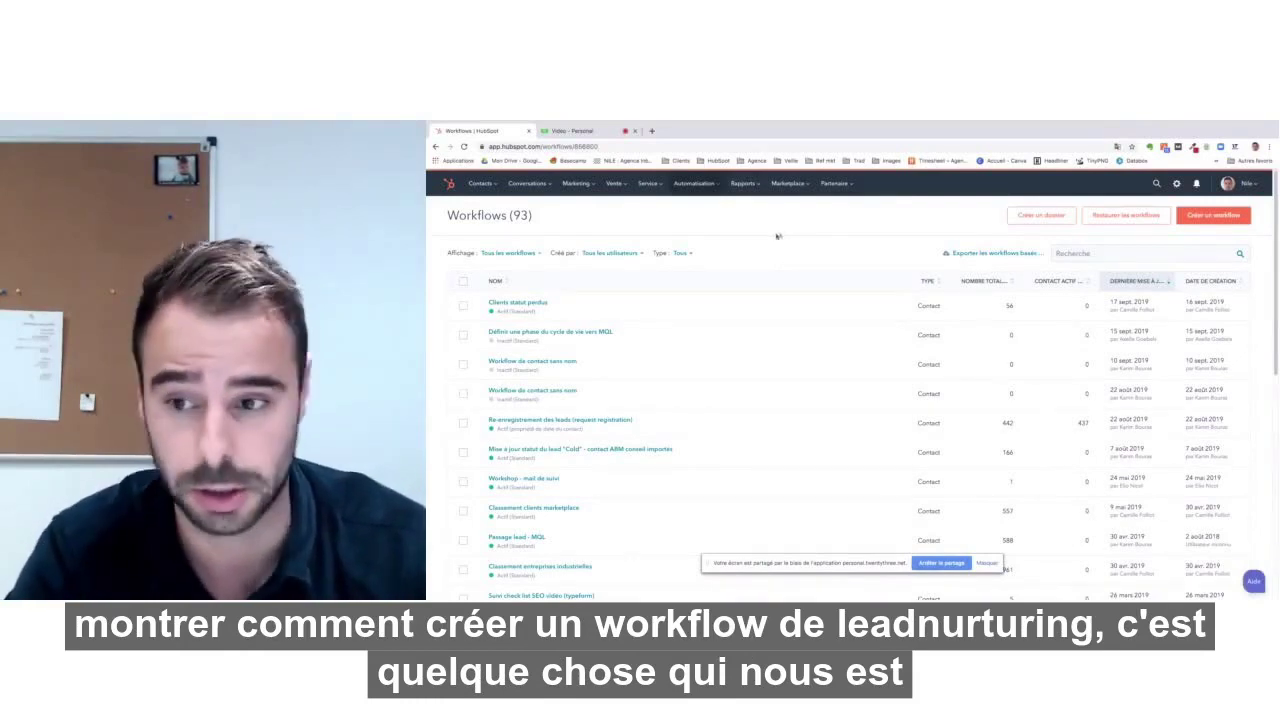
{"action": "left_click", "coordinate": [1213, 215]}
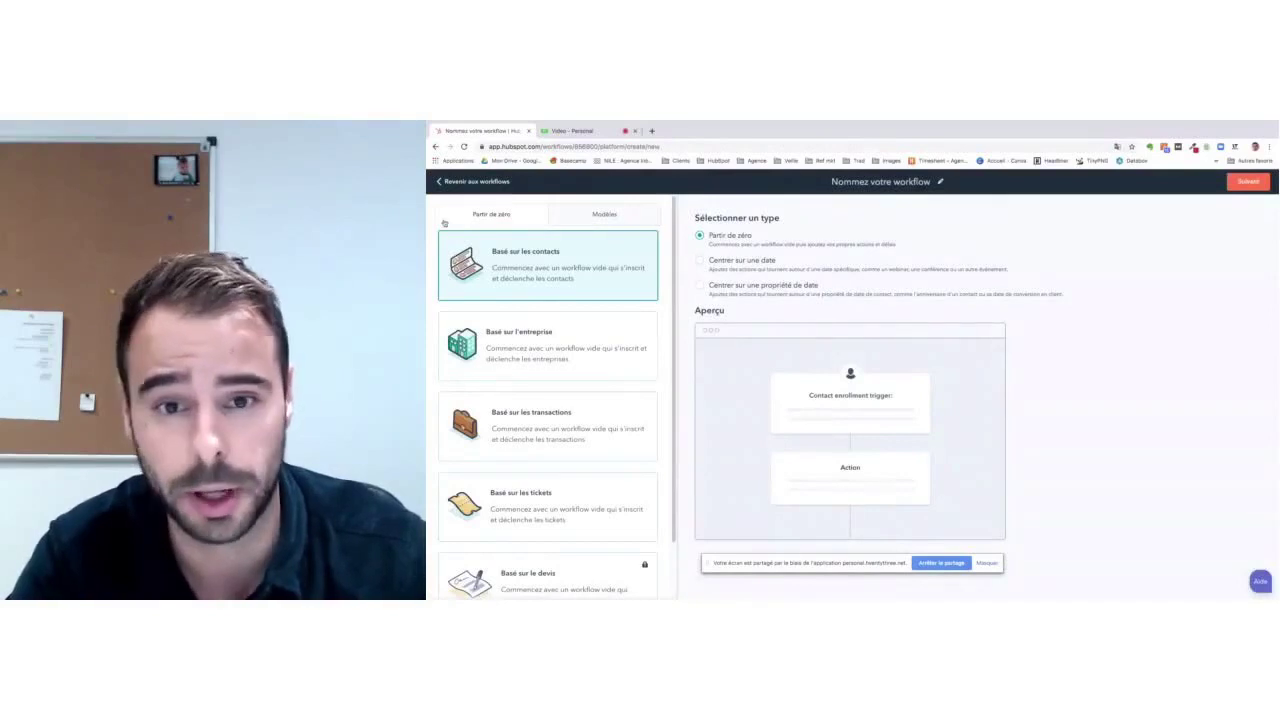
{"action": "left_click", "coordinate": [455, 182]}
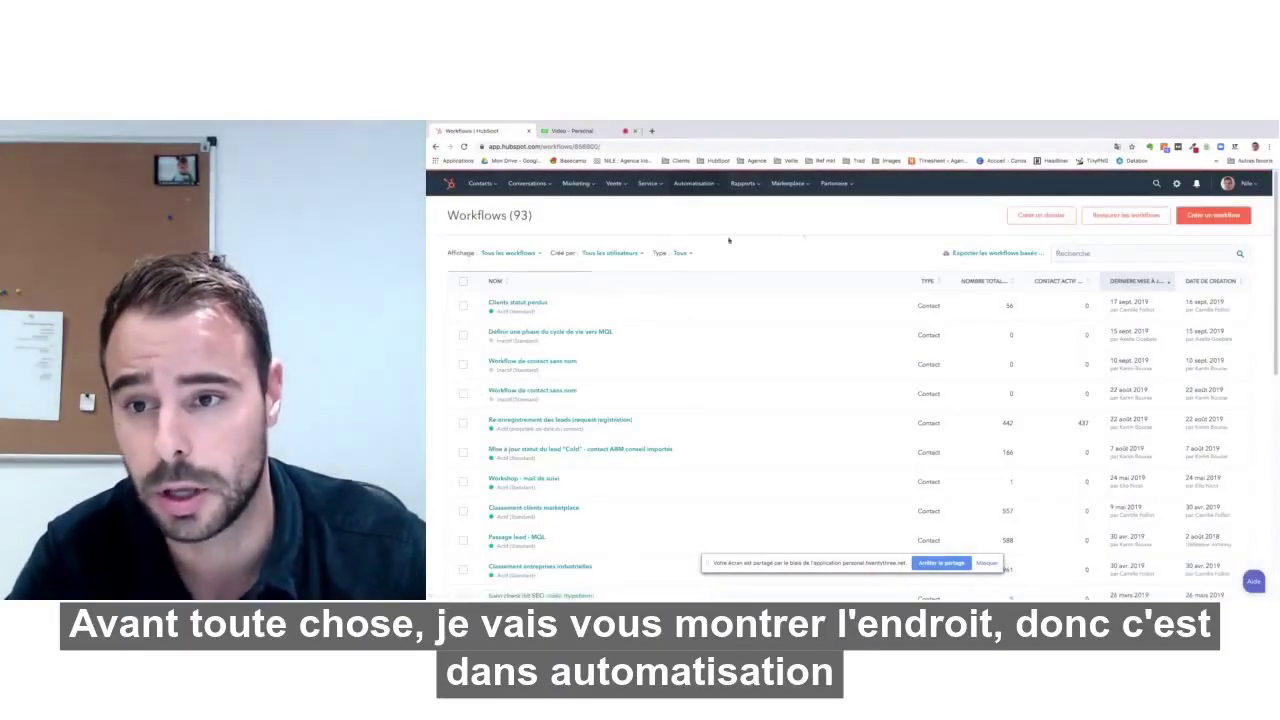
{"action": "left_click", "coordinate": [716, 184]}
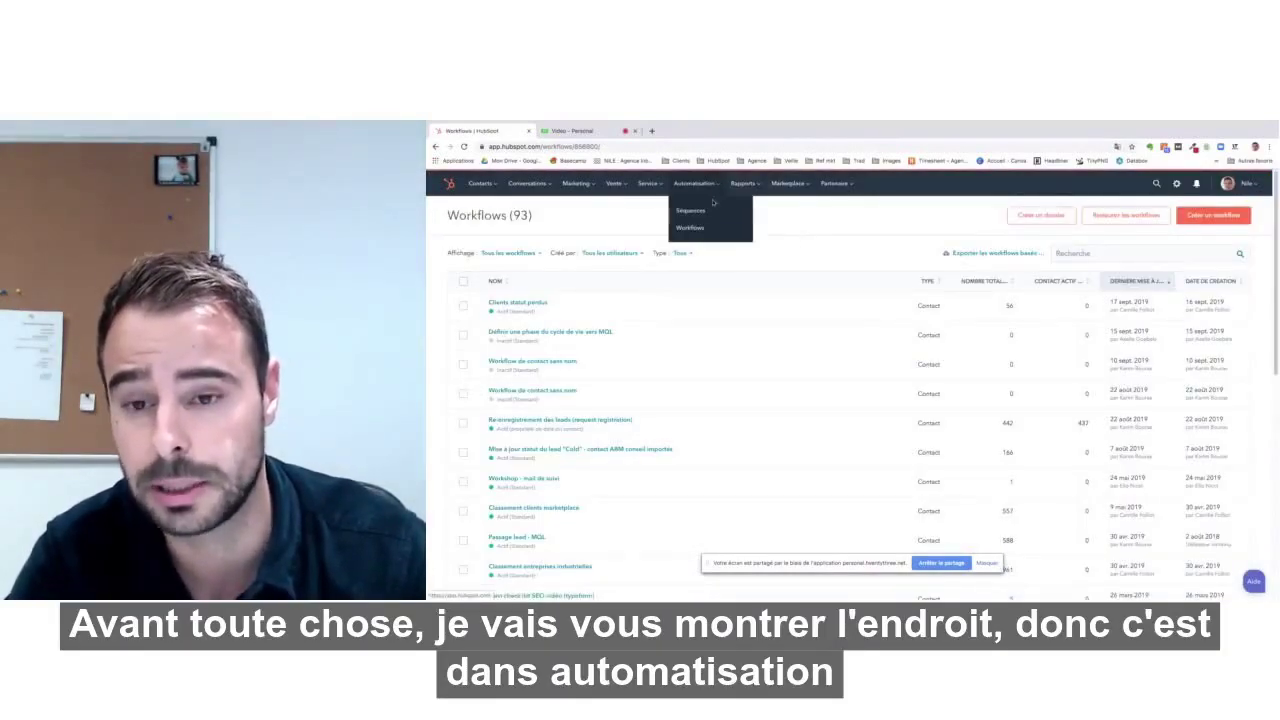
{"action": "left_click", "coordinate": [690, 228]}
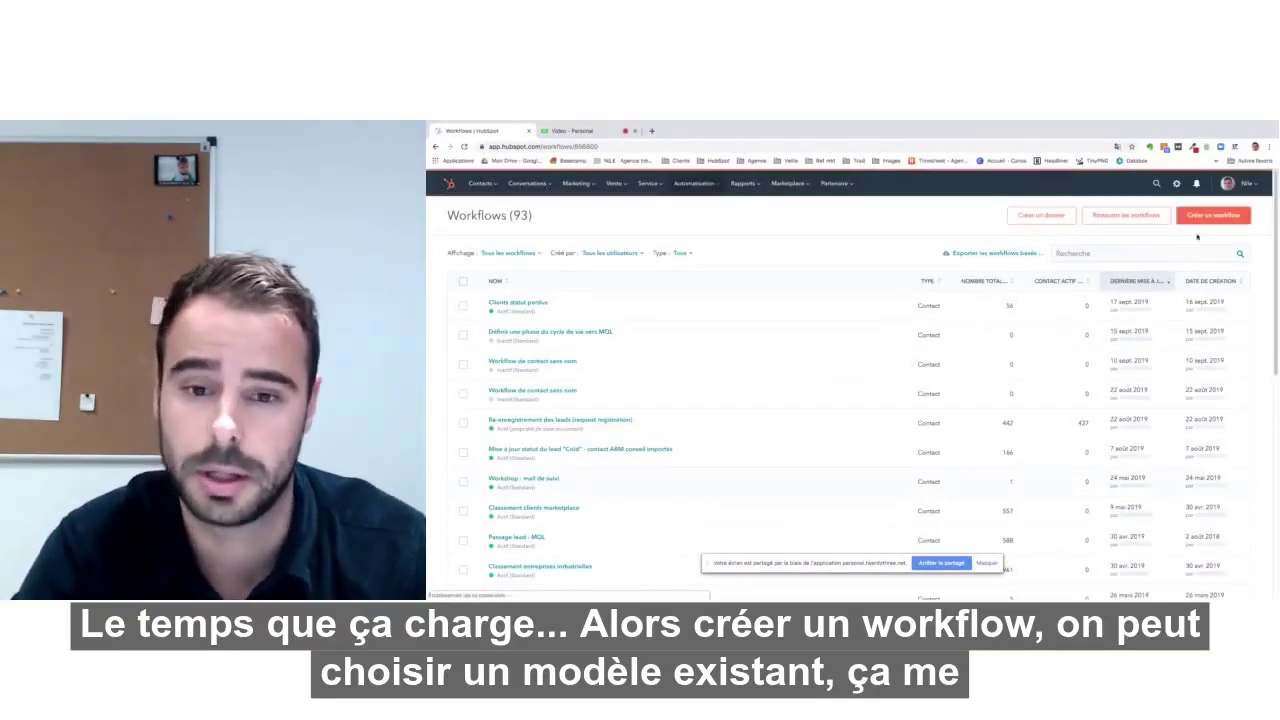
Create a new blank contact-based workflow from scratch, using the Partir de zéro type
{"action": "left_click", "coordinate": [1206, 217]}
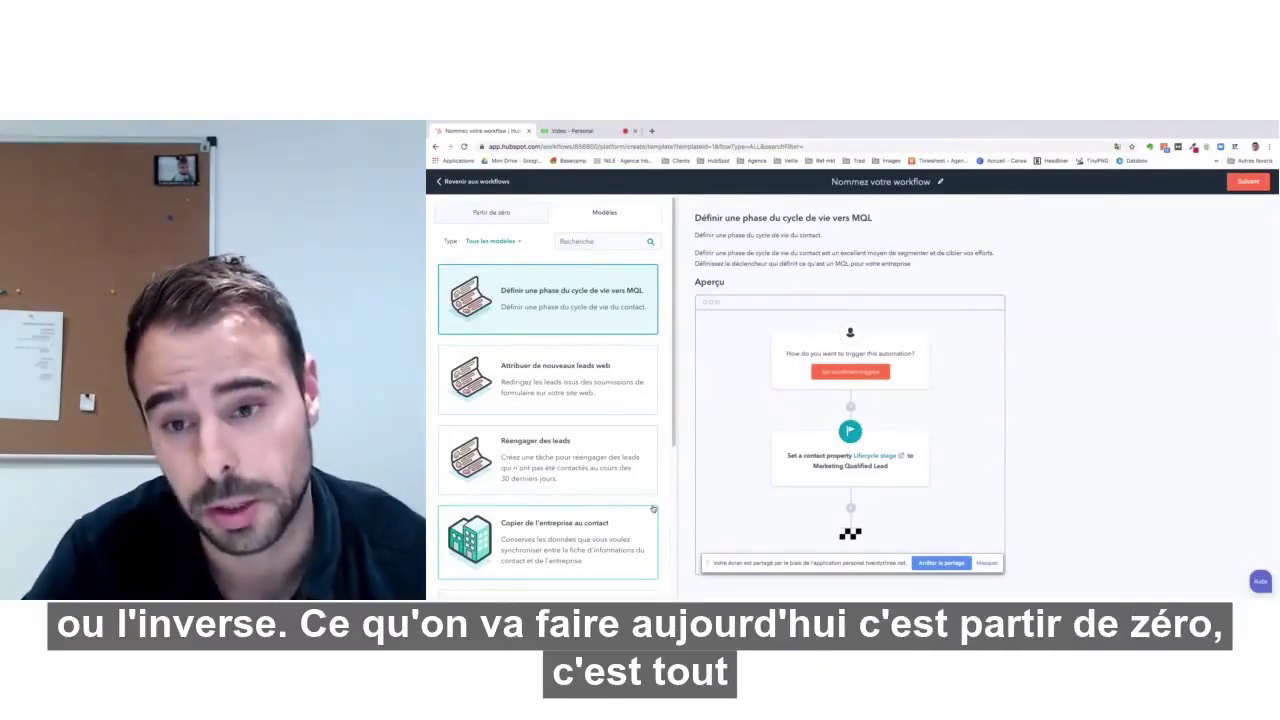
{"action": "left_click", "coordinate": [492, 213]}
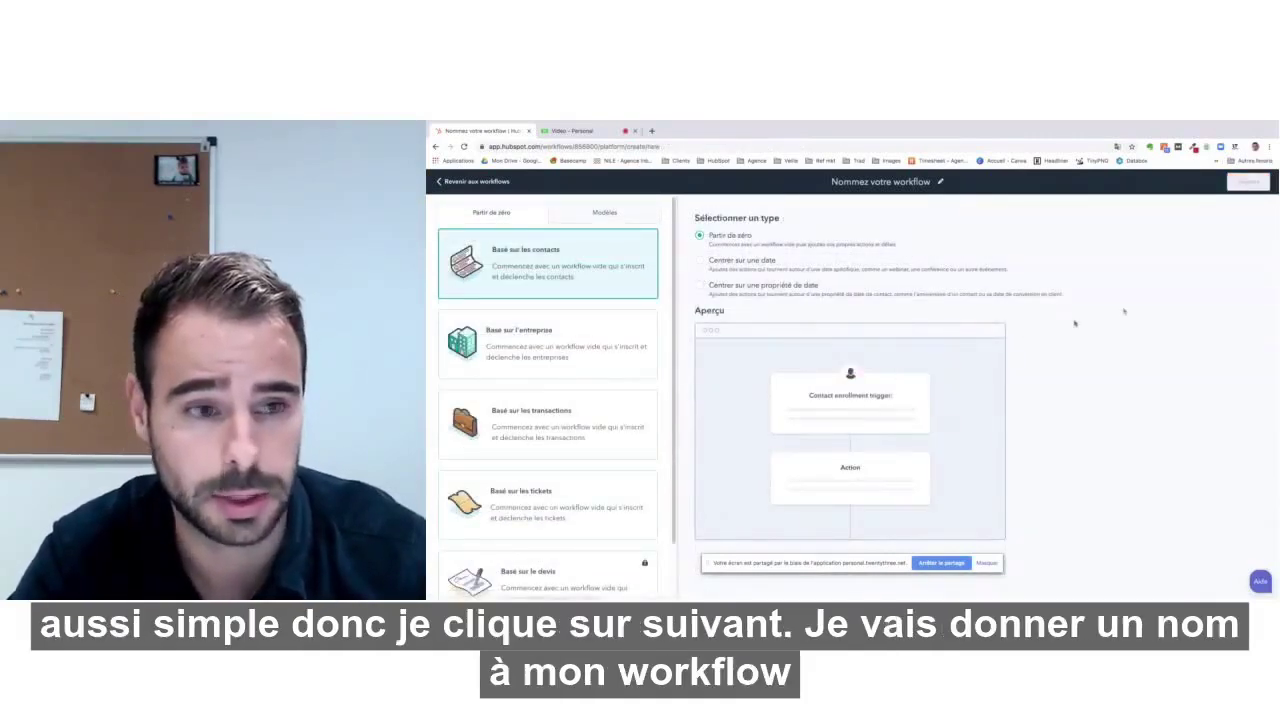
{"action": "left_click", "coordinate": [1248, 181]}
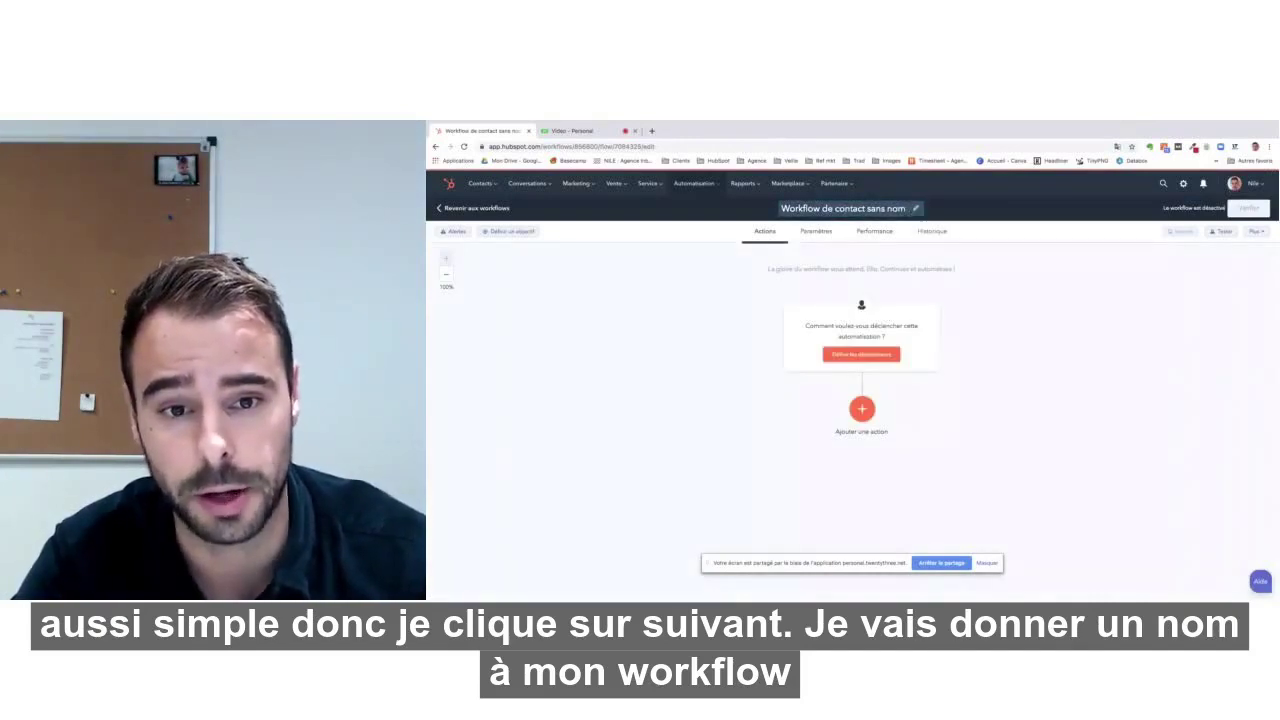
Rename the new workflow as Test WF lead nurturing
{"action": "left_click", "coordinate": [836, 208]}
{"action": "left_click_drag", "start_coordinate": [781, 209], "coordinate": [908, 210]}
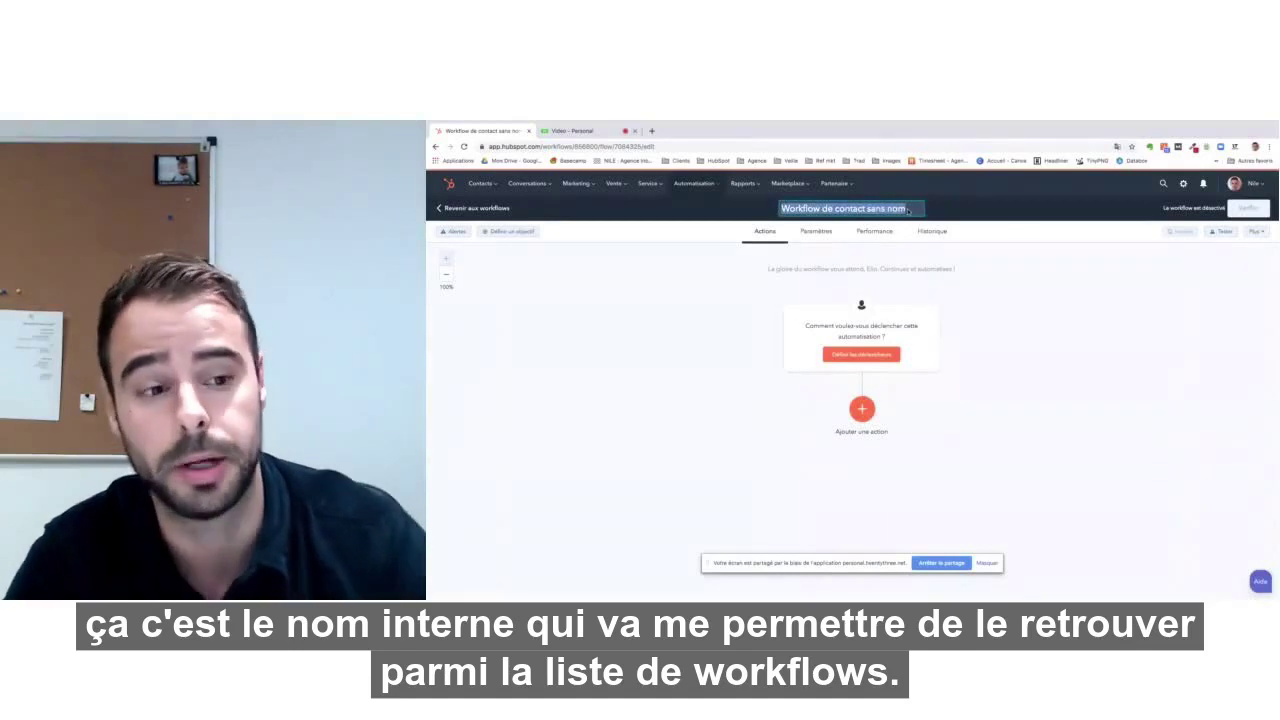
{"action": "type", "text": "Test"}
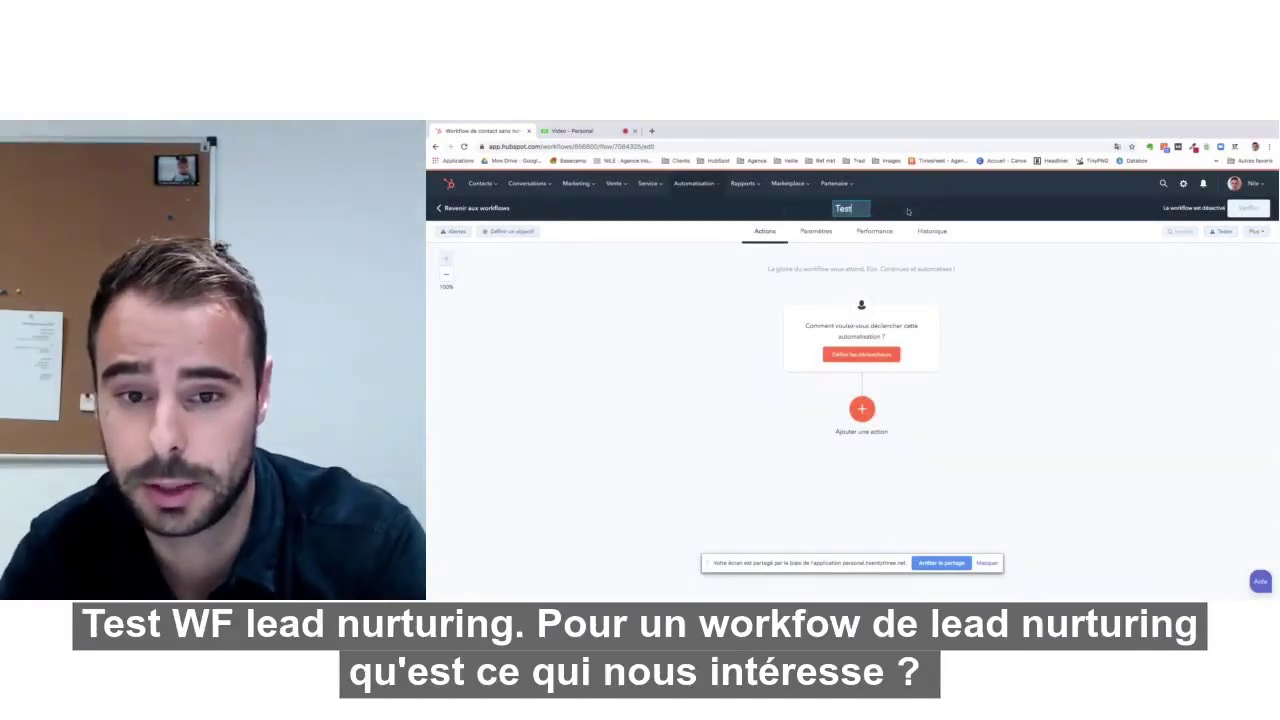
{"action": "type", "text": " WF lead nurturing"}
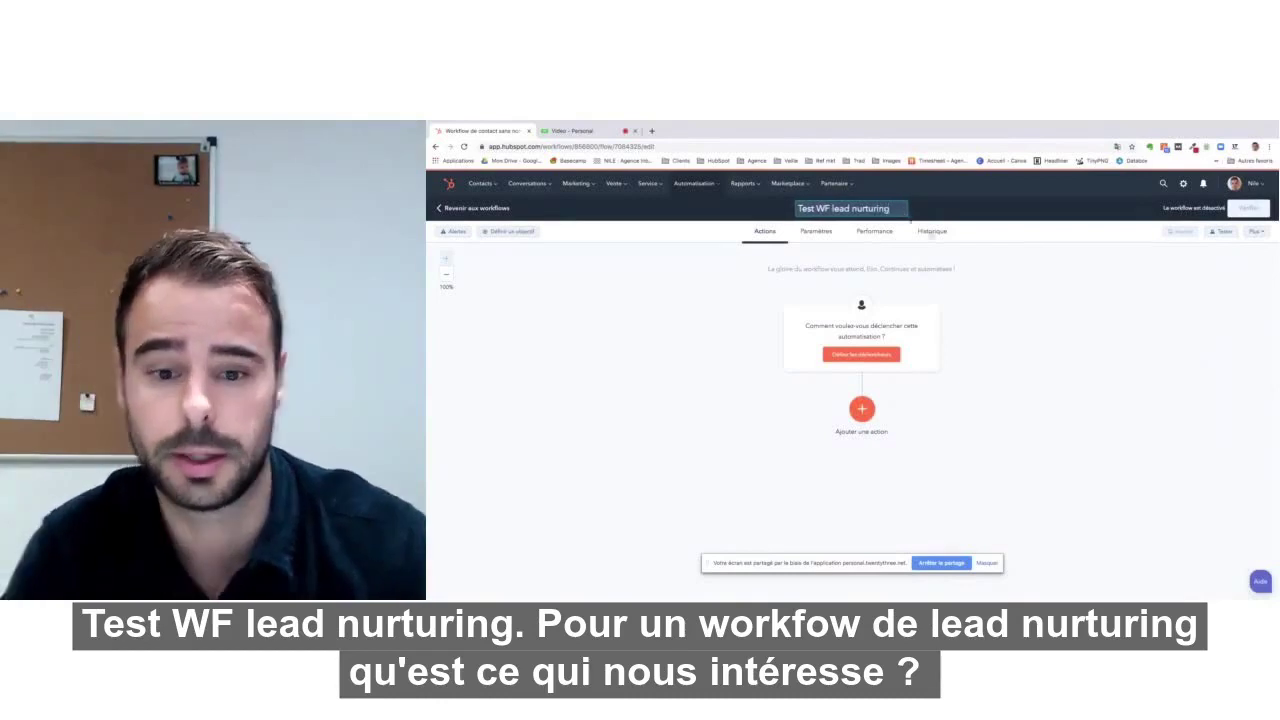
{"action": "key", "text": "Return"}
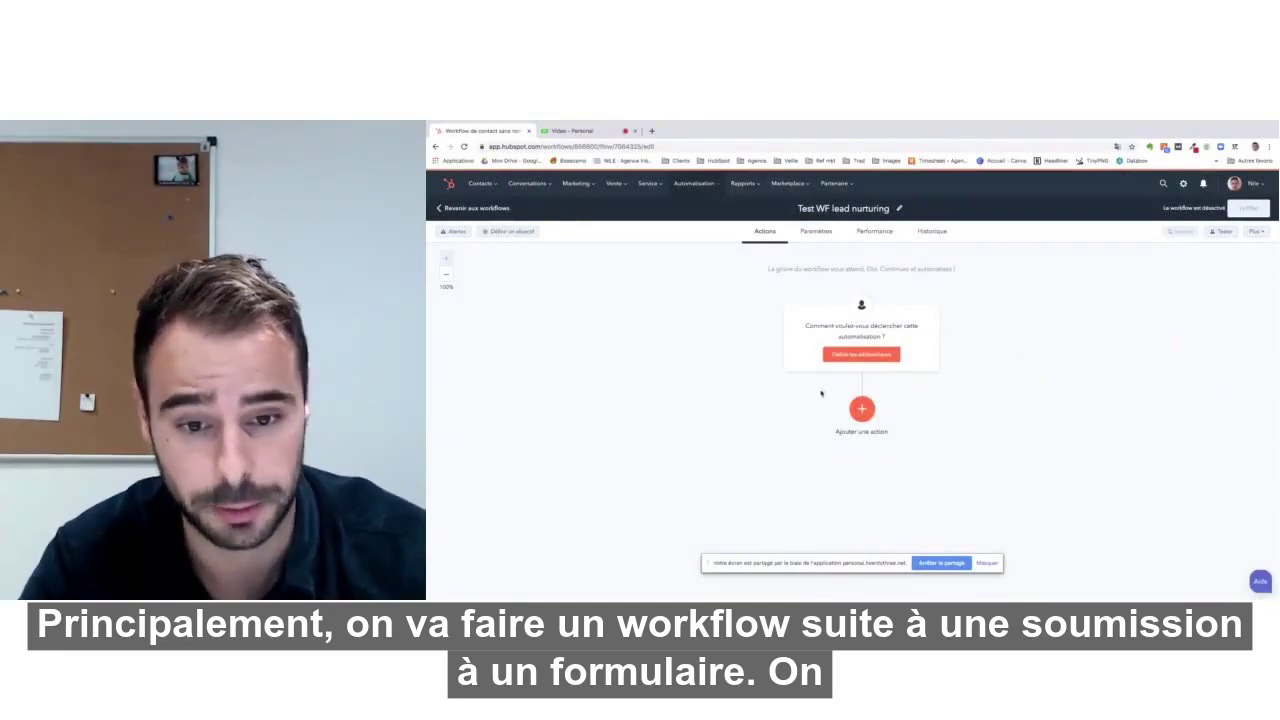
Add an enrolment trigger for contacts who submitted Formulaire - ABM Logistique on any page (Toute page)
{"action": "left_click", "coordinate": [852, 355]}
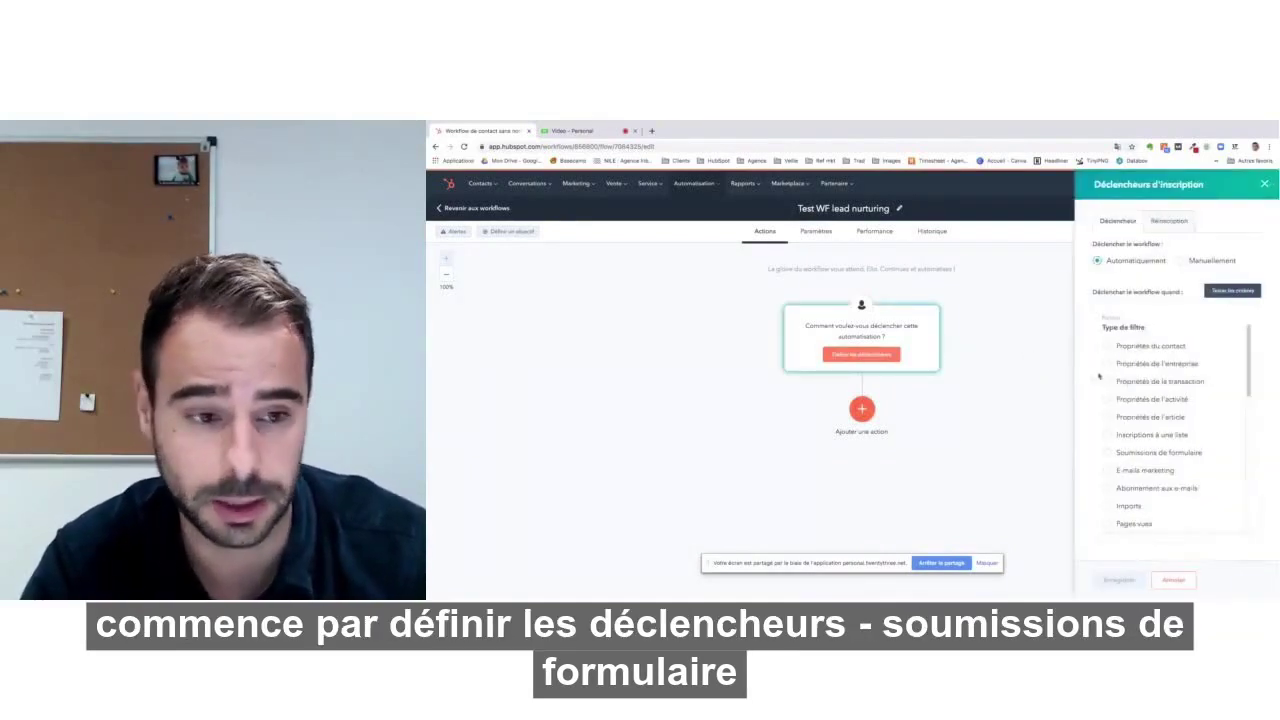
{"action": "left_click", "coordinate": [1112, 452]}
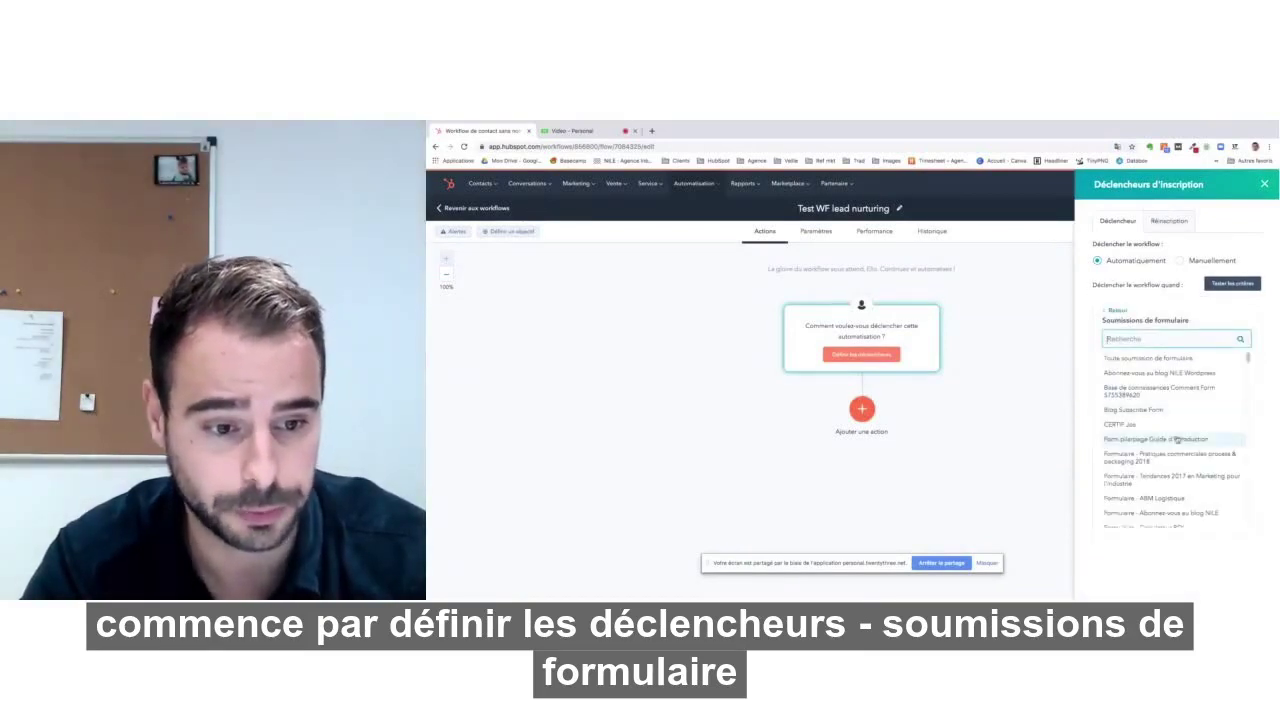
{"action": "scroll", "coordinate": [1180, 440], "scroll_direction": "down", "scroll_amount": 3}
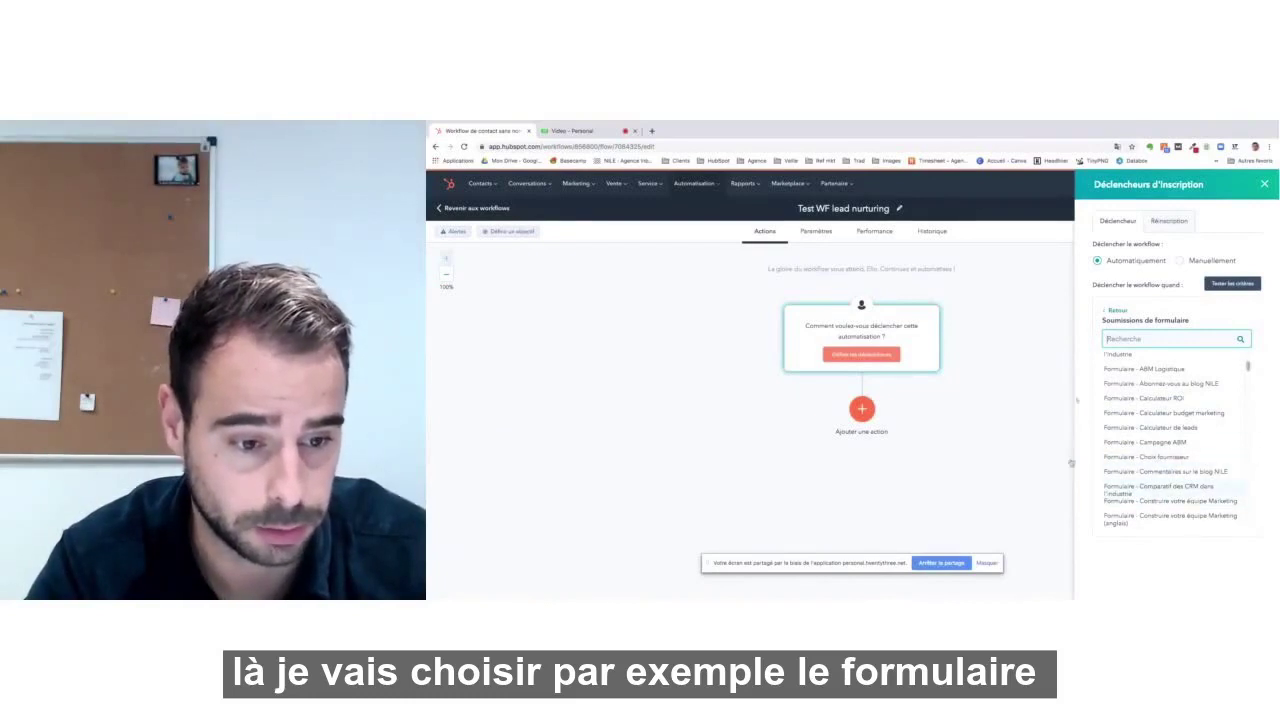
{"action": "left_click", "coordinate": [1150, 369]}
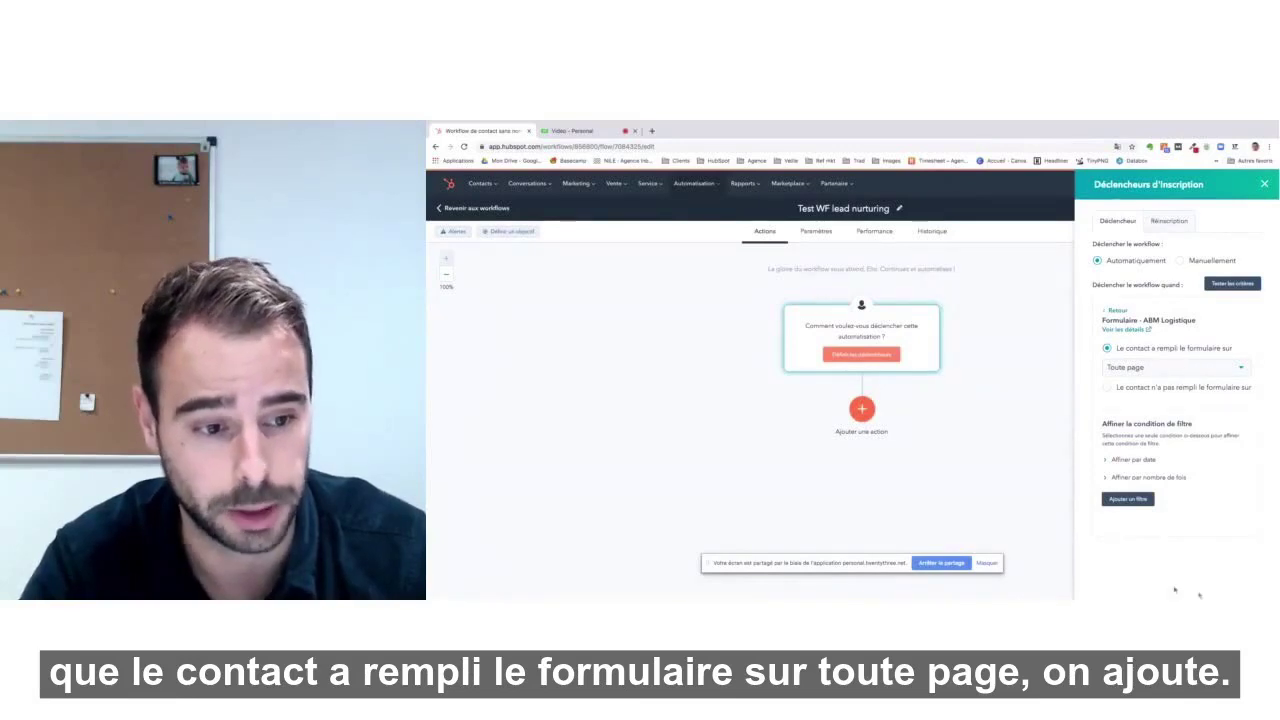
{"action": "left_click", "coordinate": [1128, 498]}
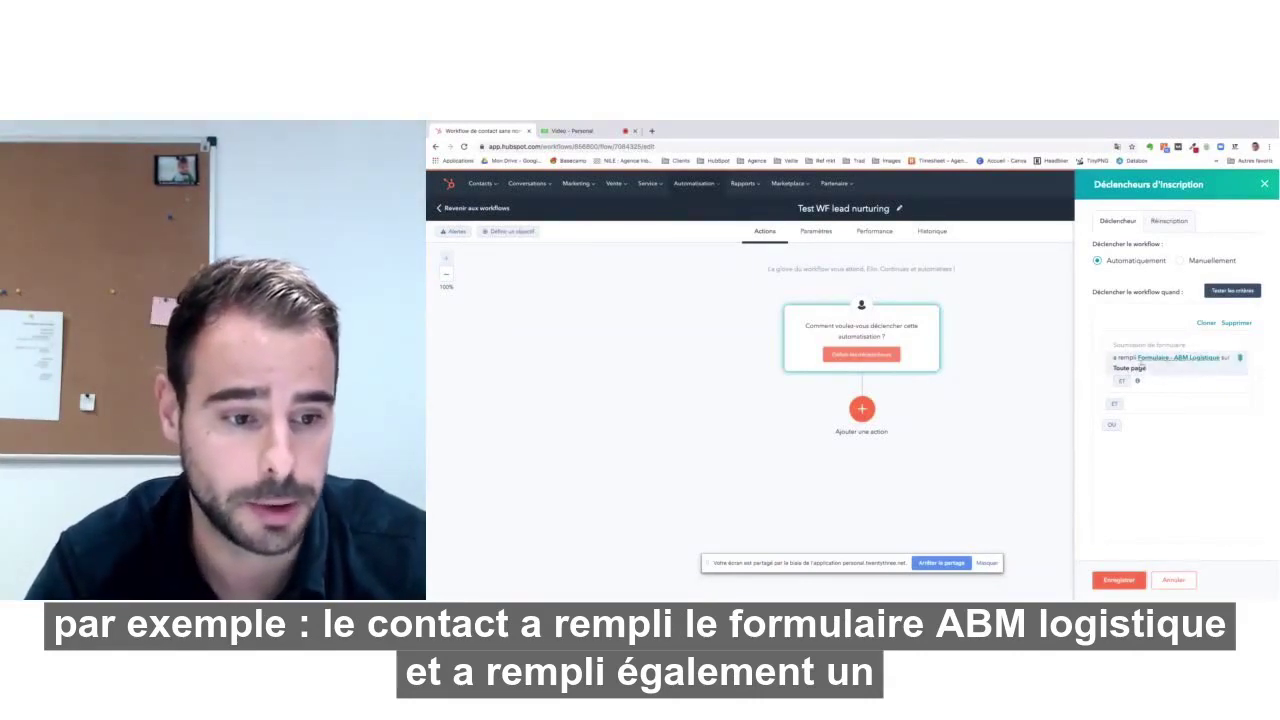
Add a second form-submission criterion for Formulaire - Calculateur de leads on any page and save the enrolment triggers
{"action": "left_click", "coordinate": [1116, 401]}
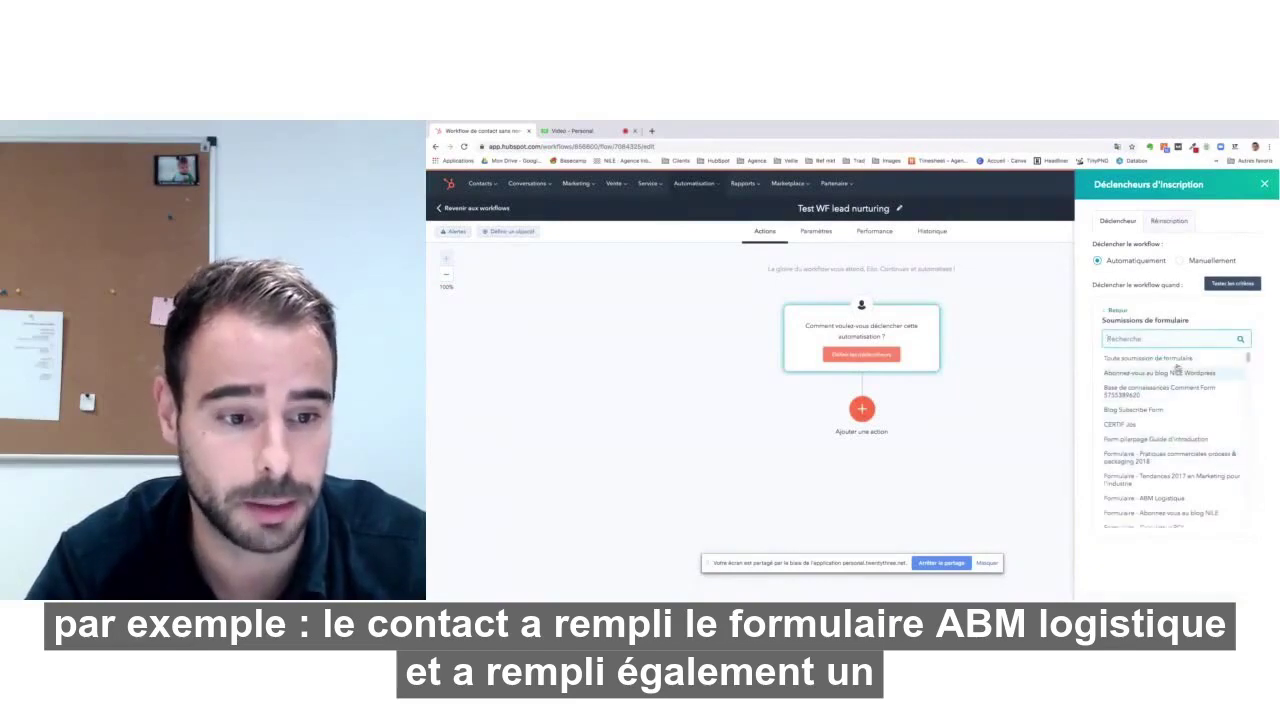
{"action": "scroll", "coordinate": [1167, 474], "scroll_direction": "down", "scroll_amount": 3}
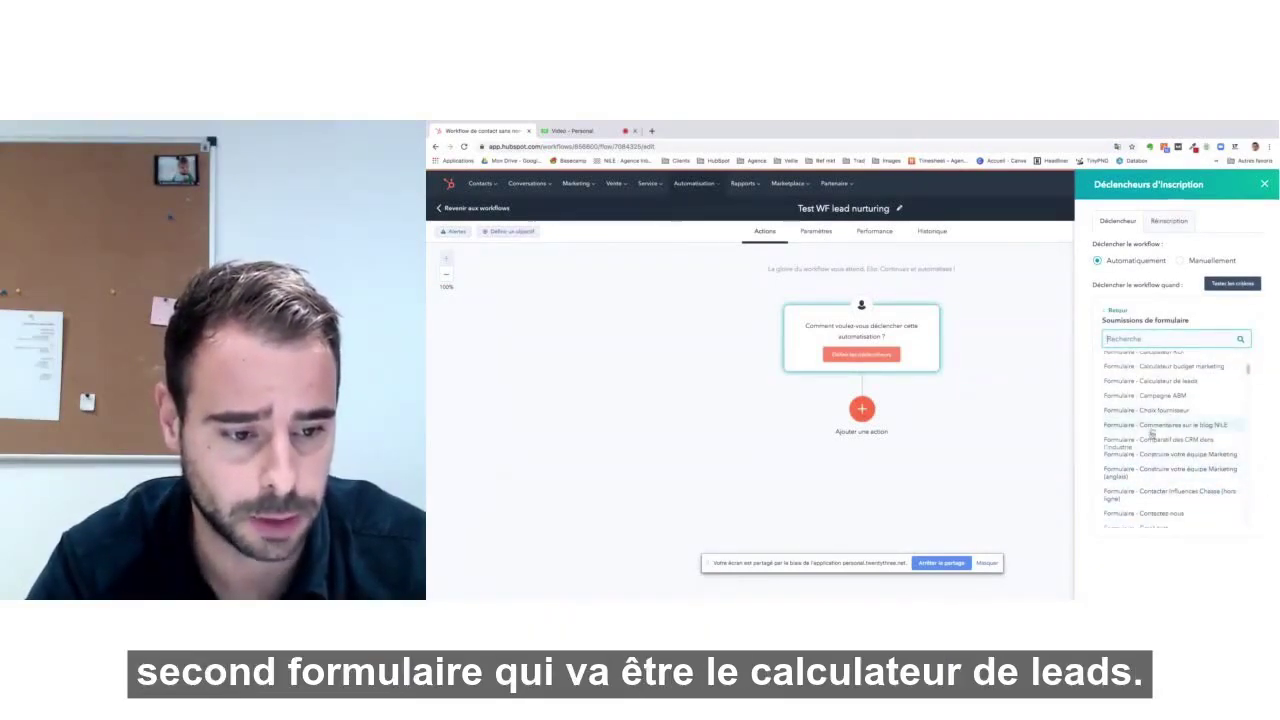
{"action": "left_click", "coordinate": [1185, 381]}
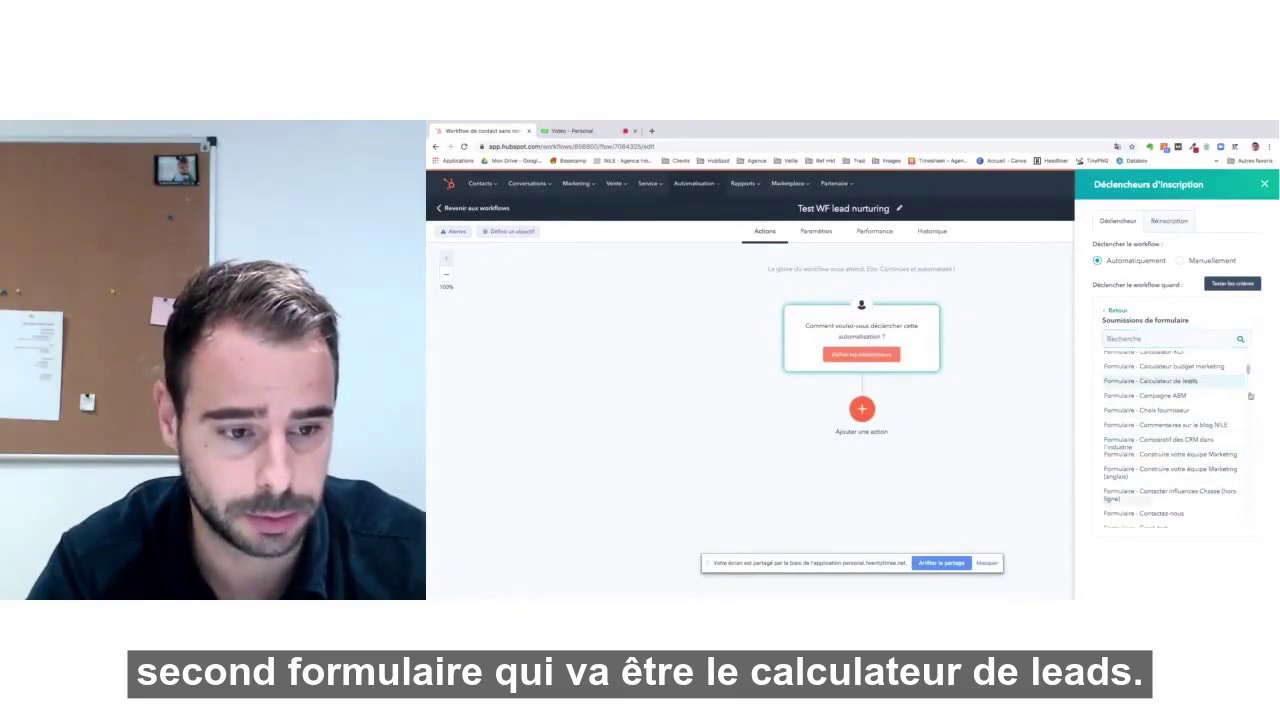
{"action": "left_click", "coordinate": [1138, 499]}
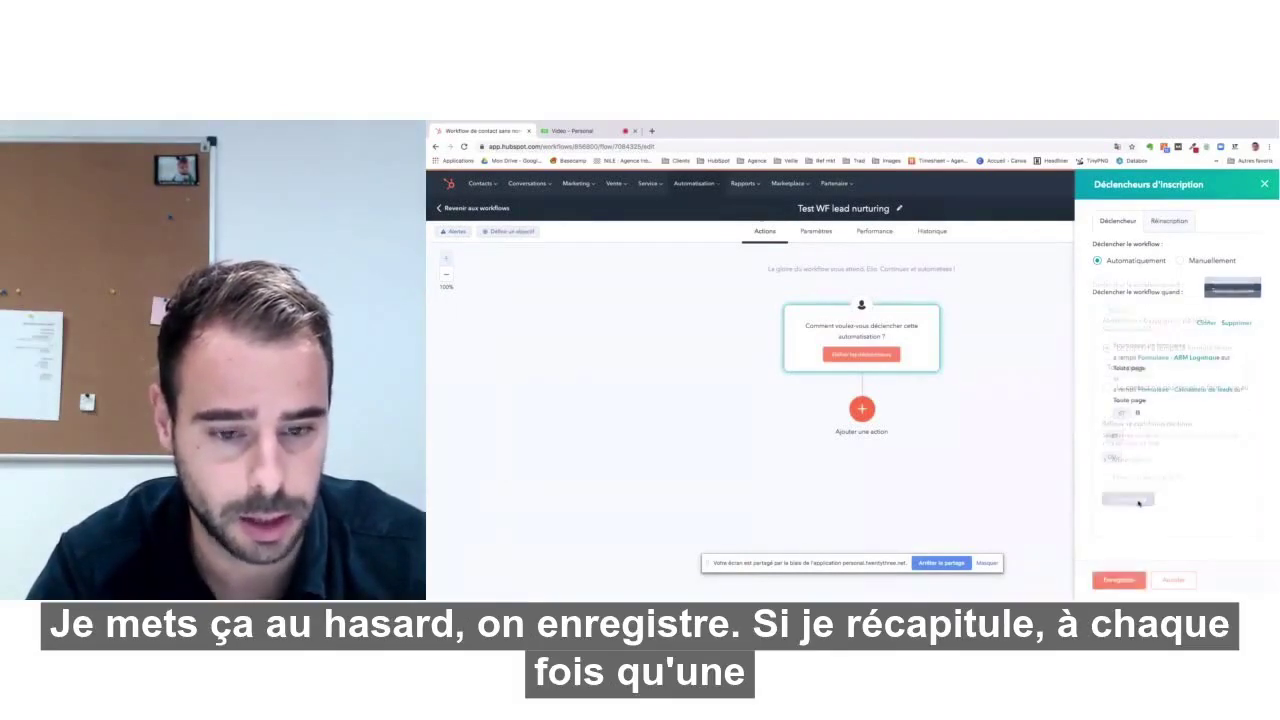
{"action": "left_click", "coordinate": [1118, 580]}
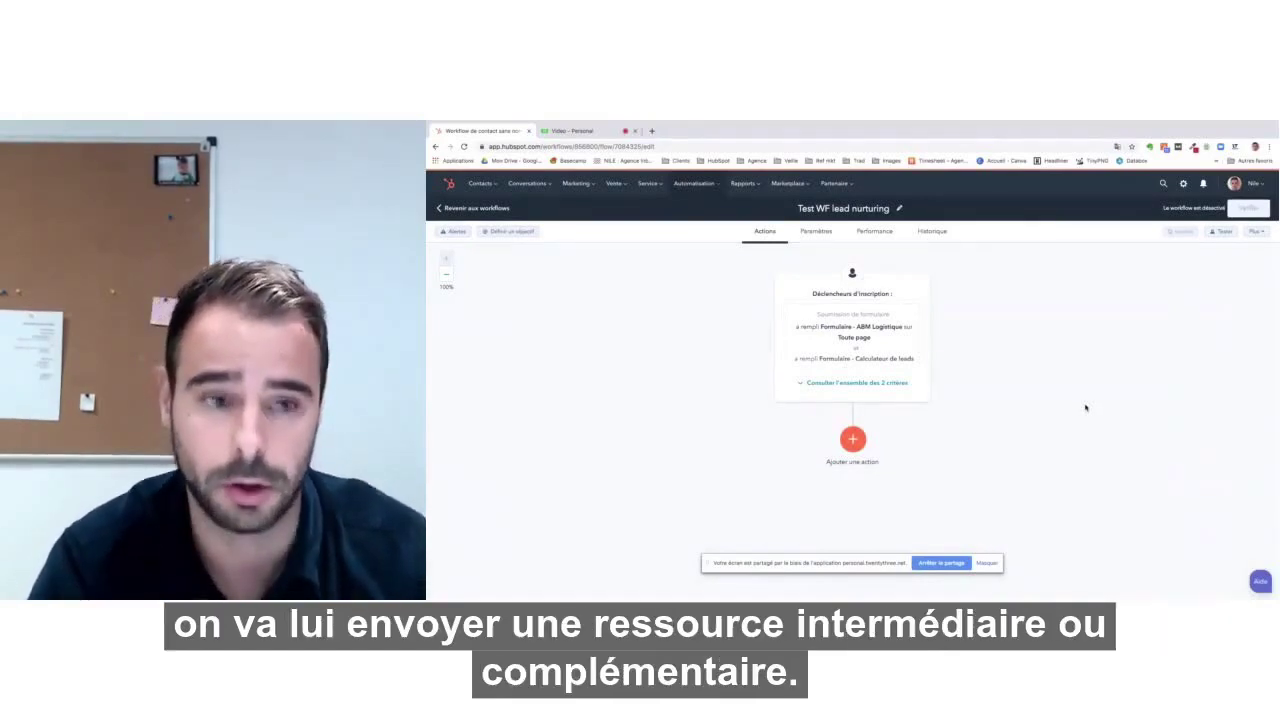
Add a 12-hour delay (Délai) as the first action after the enrolment triggers
{"action": "left_click", "coordinate": [852, 440]}
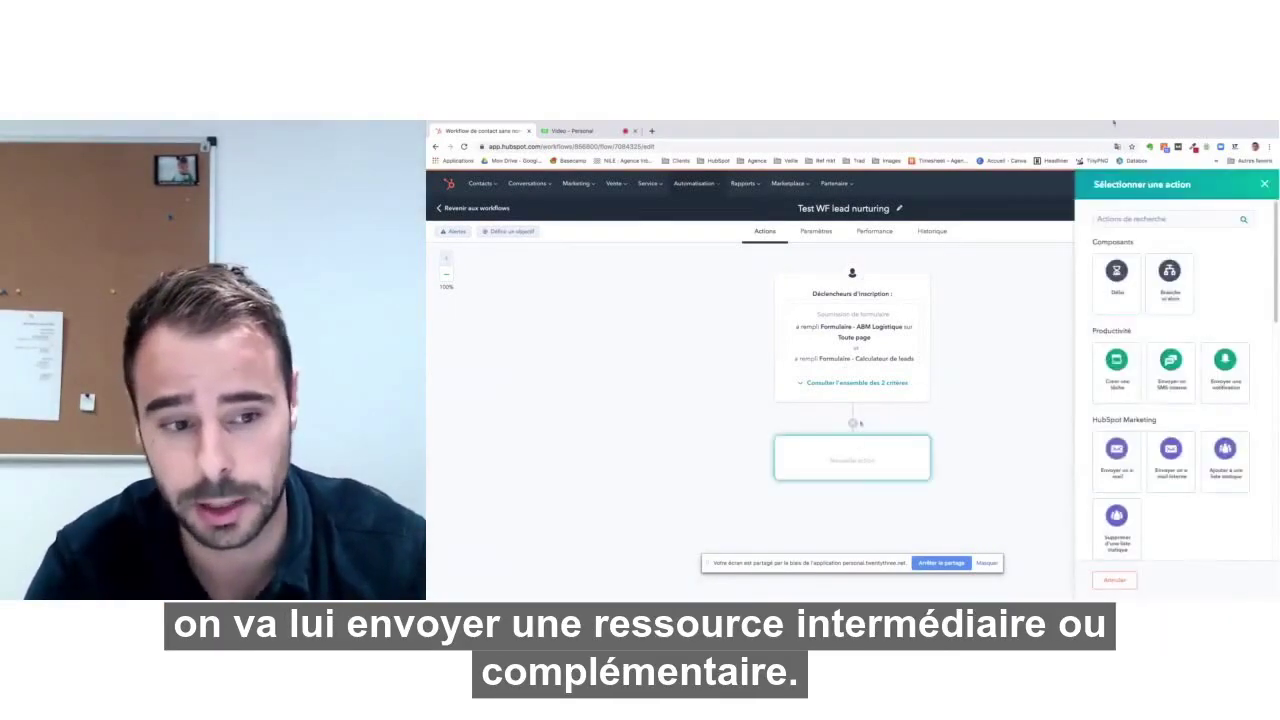
{"action": "left_click", "coordinate": [1117, 272]}
{"action": "left_click", "coordinate": [1128, 232]}
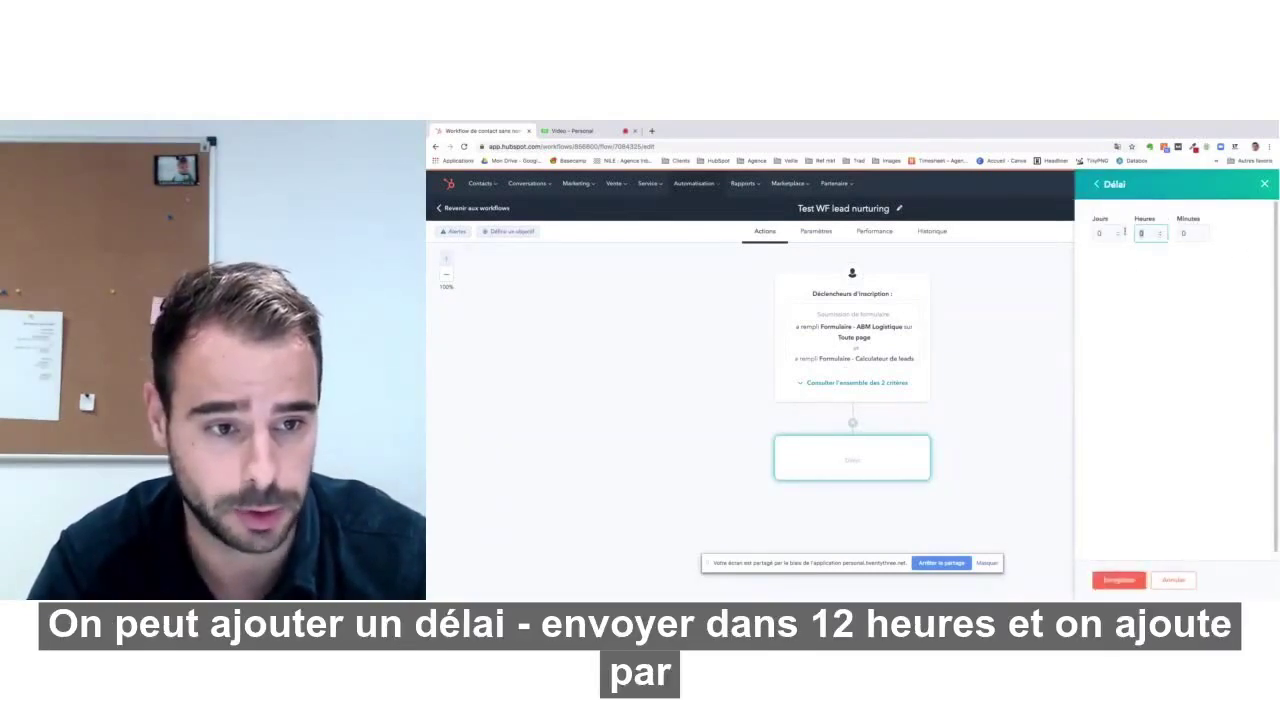
{"action": "type", "text": "12"}
{"action": "left_click", "coordinate": [1117, 580]}
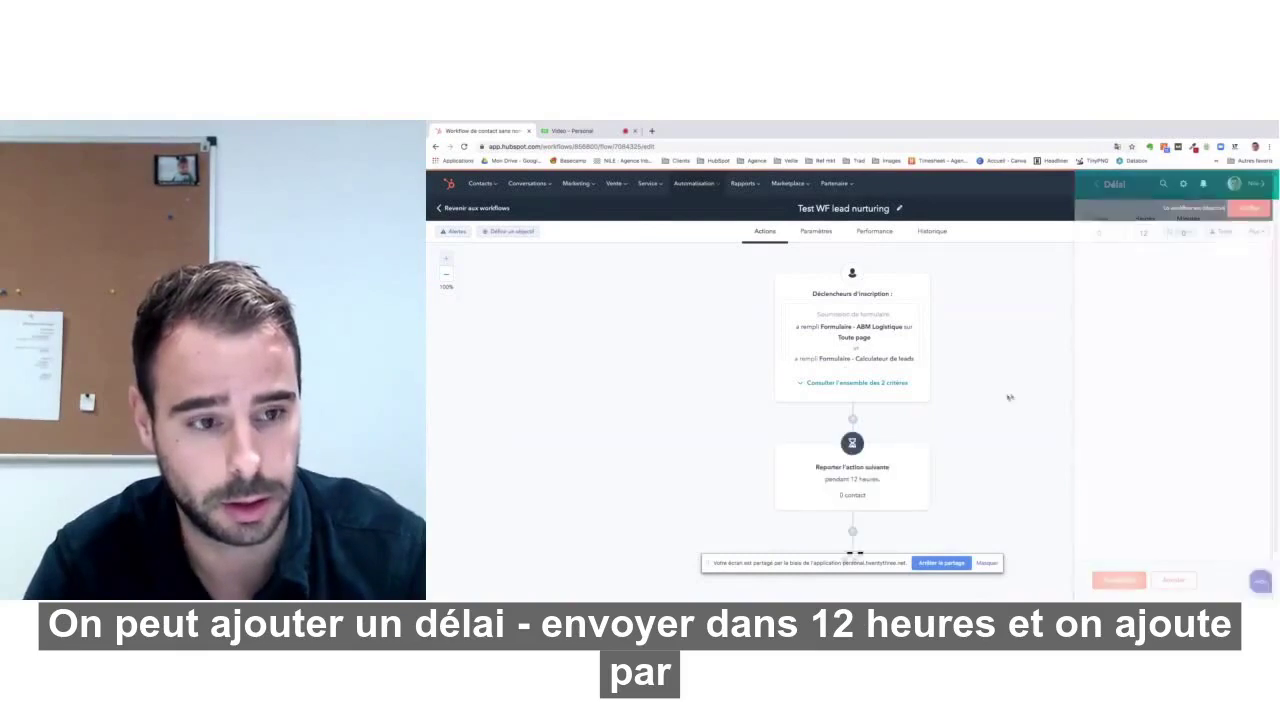
Add a send-email action (Envoyer un e-mail) after the delay, using the TEST WORKFLOW email
{"action": "left_click", "coordinate": [853, 463]}
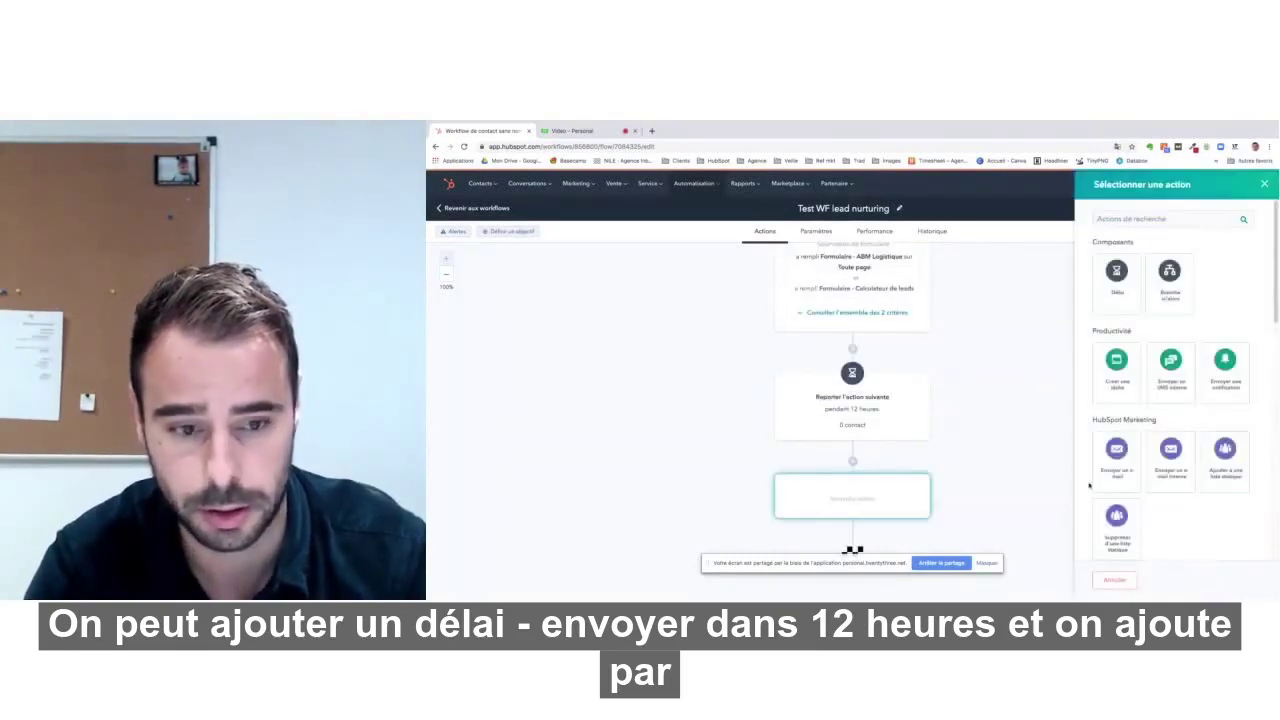
{"action": "scroll", "coordinate": [1264, 400], "scroll_direction": "down", "scroll_amount": 2}
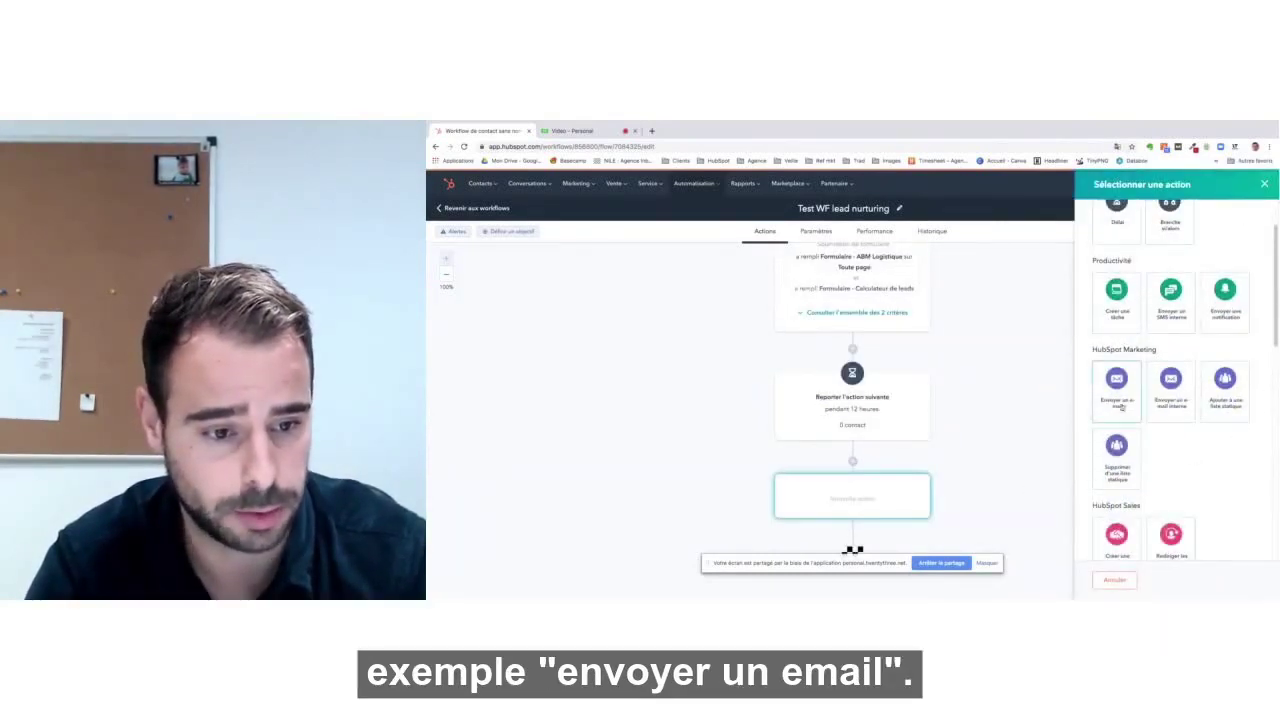
{"action": "left_click", "coordinate": [1116, 388]}
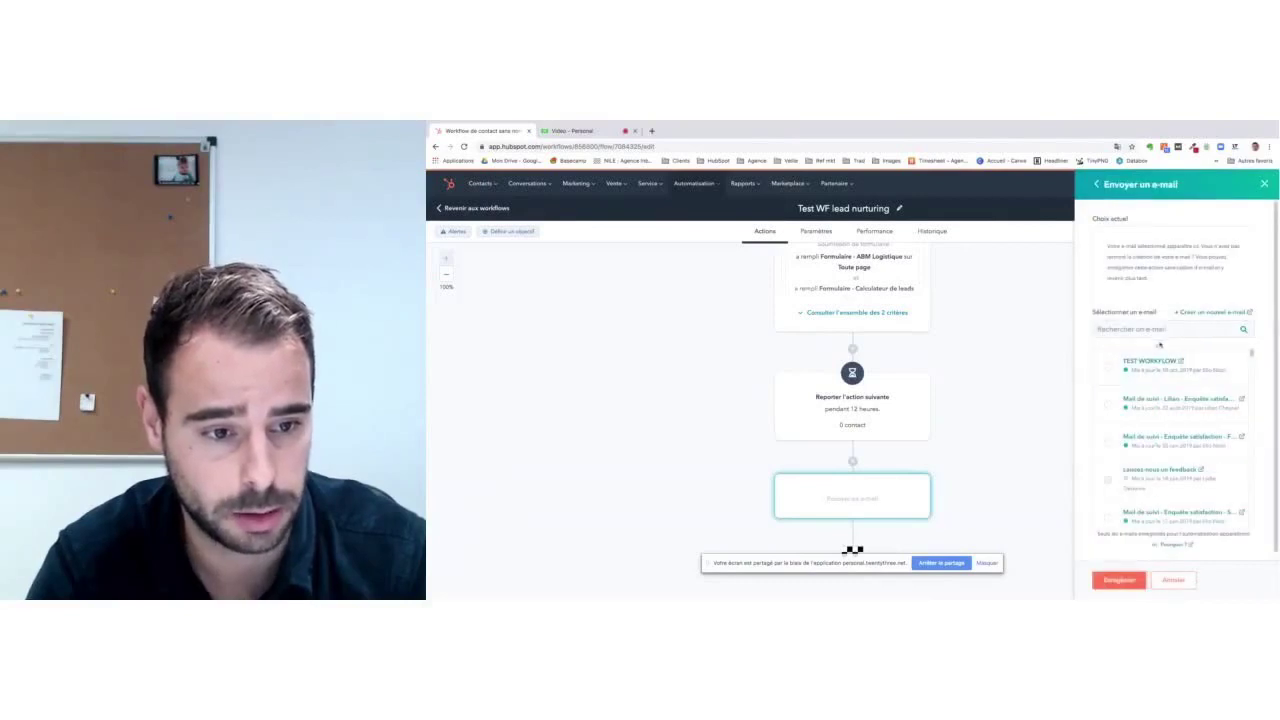
{"action": "left_click", "coordinate": [1107, 368]}
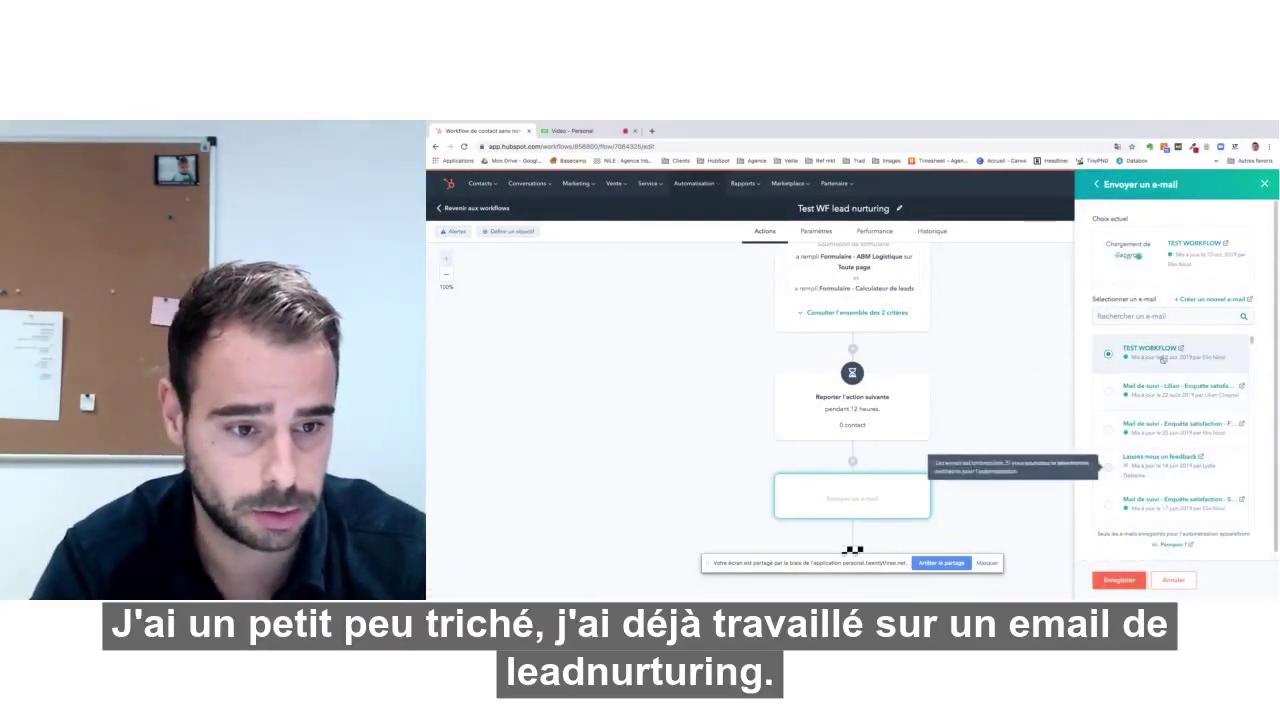
{"action": "left_click", "coordinate": [1118, 580]}
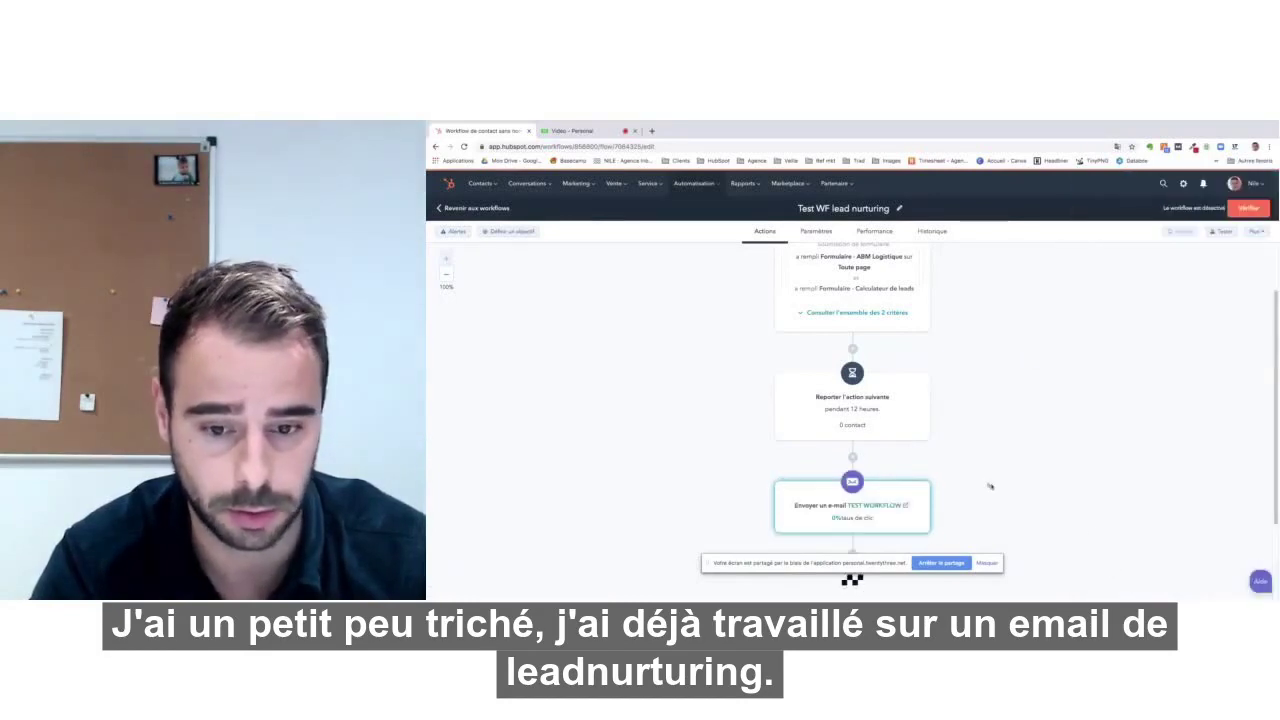
Review the workflow's triggers, delay and email action, as well as its general settings and performance indicators
{"action": "scroll", "coordinate": [990, 486], "scroll_direction": "down", "scroll_amount": 1}
{"action": "scroll", "coordinate": [989, 484], "scroll_direction": "up", "scroll_amount": 2}
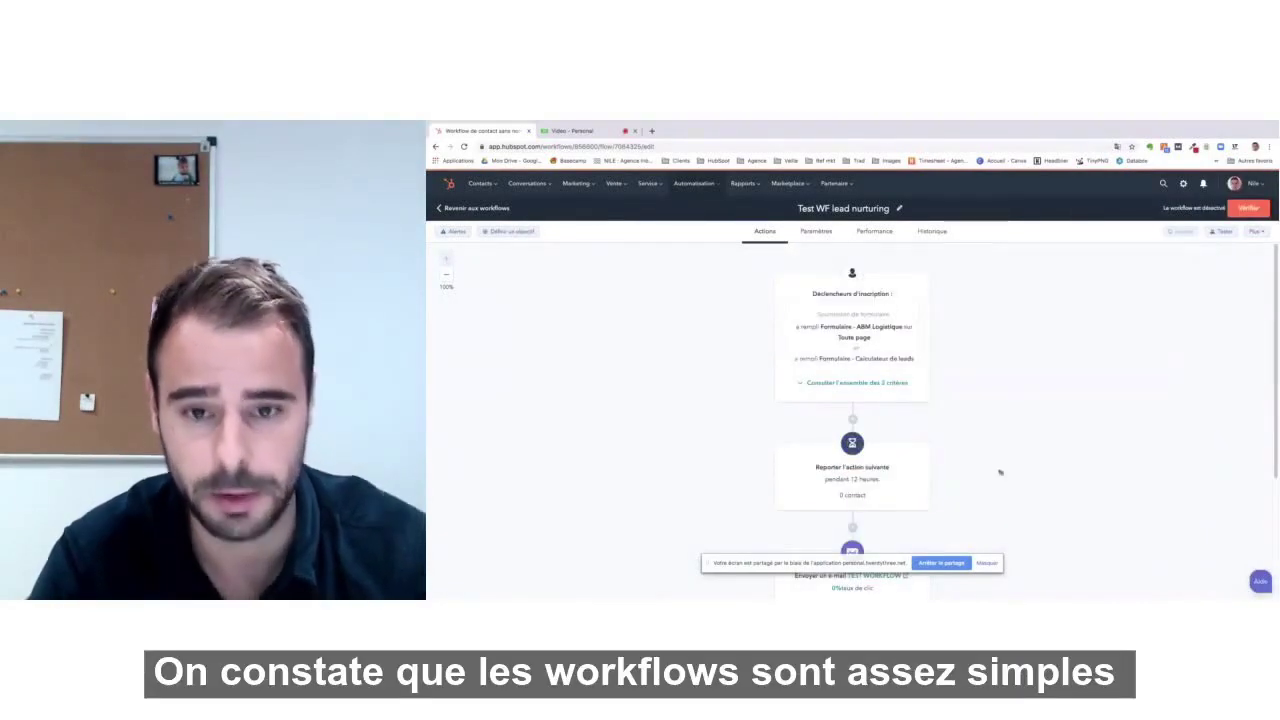
{"action": "scroll", "coordinate": [1022, 350], "scroll_direction": "down", "scroll_amount": 1}
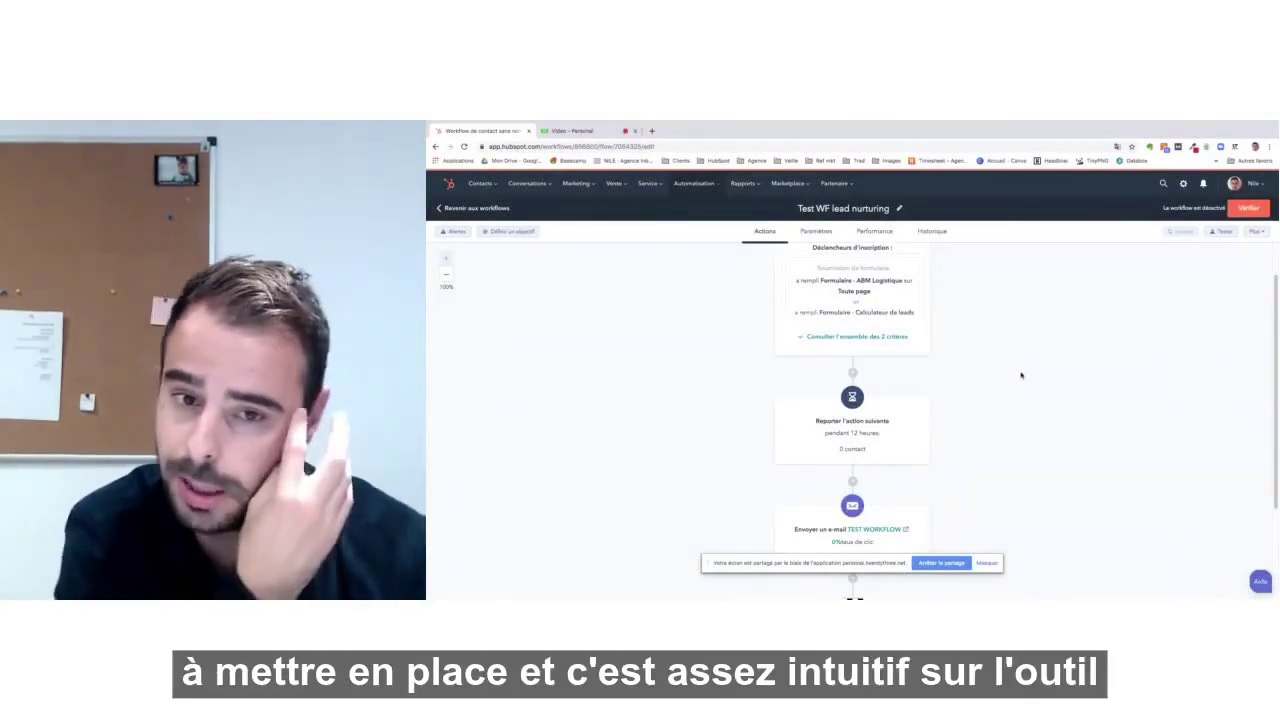
{"action": "scroll", "coordinate": [975, 417], "scroll_direction": "up", "scroll_amount": 1}
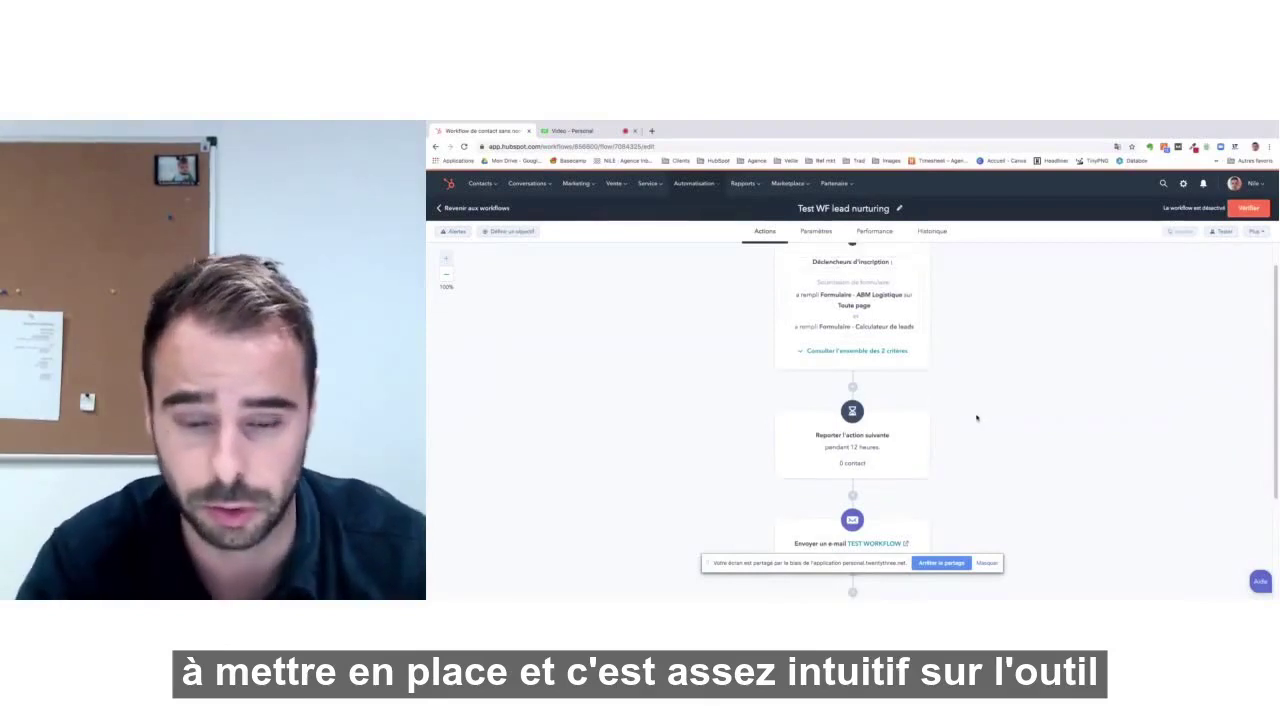
{"action": "scroll", "coordinate": [971, 380], "scroll_direction": "up", "scroll_amount": 1}
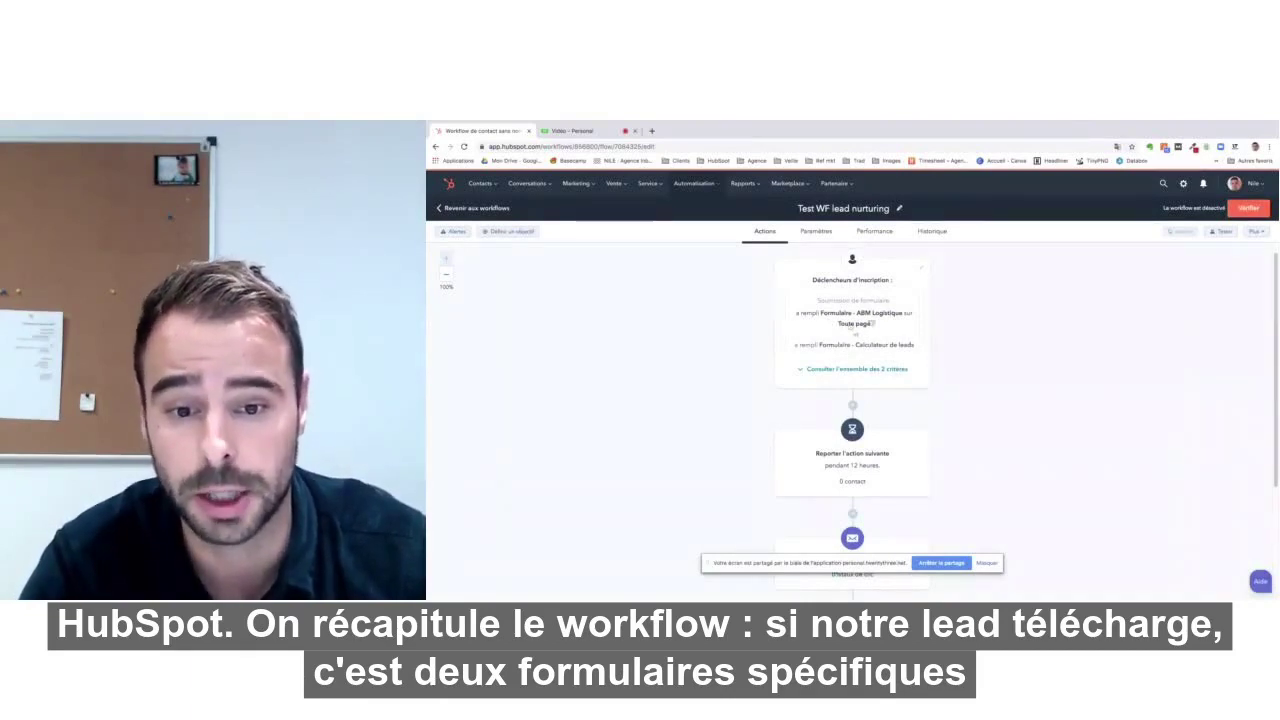
{"action": "scroll", "coordinate": [1047, 383], "scroll_direction": "down", "scroll_amount": 1}
{"action": "scroll", "coordinate": [990, 395], "scroll_direction": "down", "scroll_amount": 2}
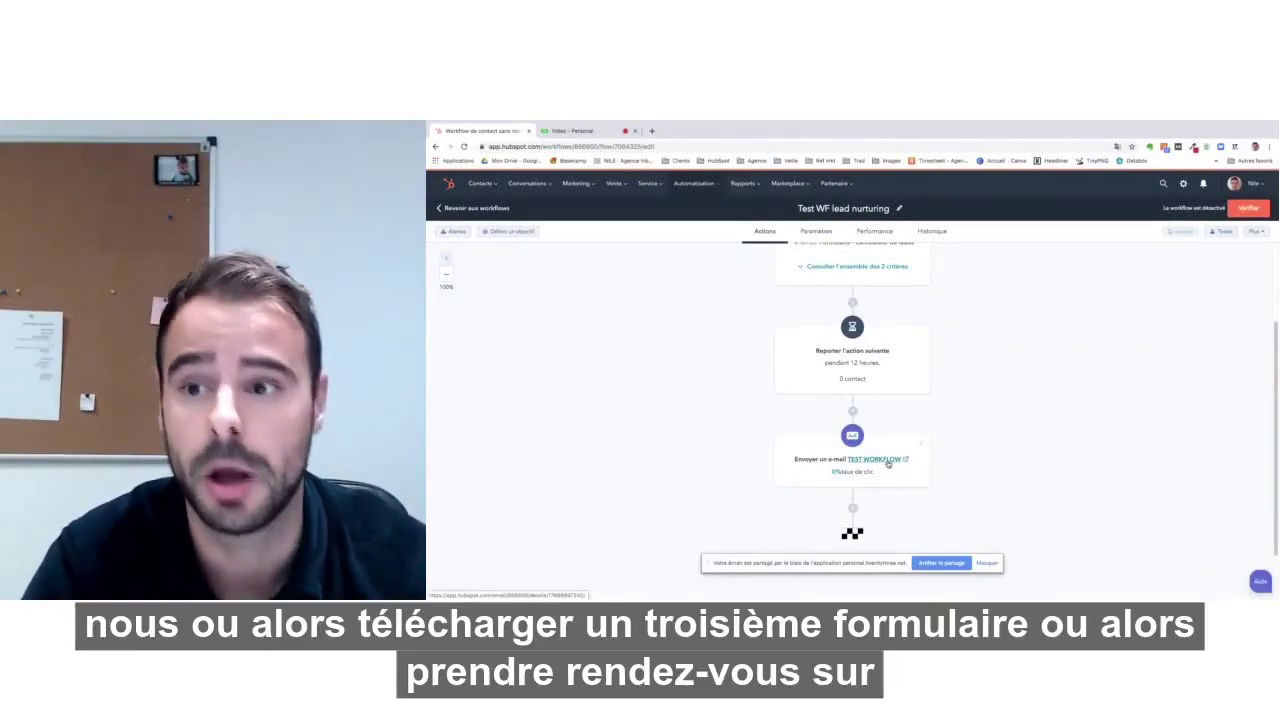
{"action": "left_click", "coordinate": [816, 231]}
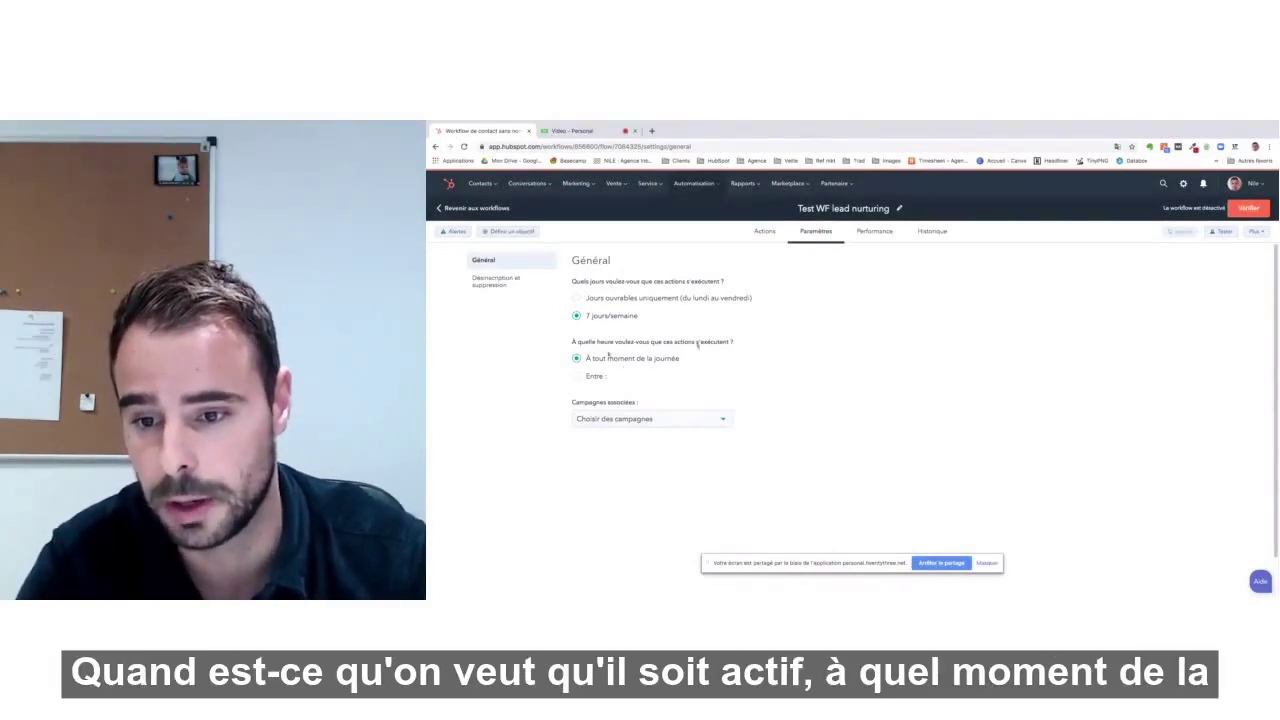
{"action": "left_click", "coordinate": [876, 232]}
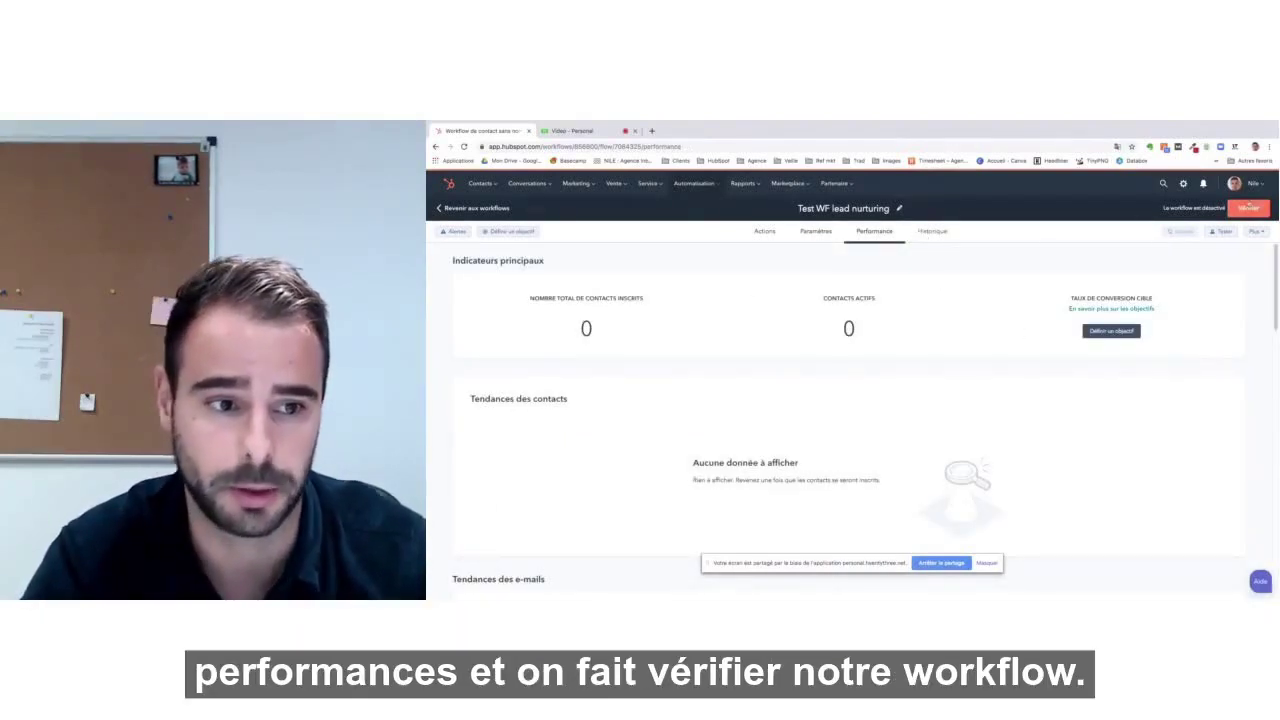
Submit the workflow for pre-activation review and choose to enrol only contacts who meet the trigger criteria after activation
{"action": "left_click", "coordinate": [1244, 209]}
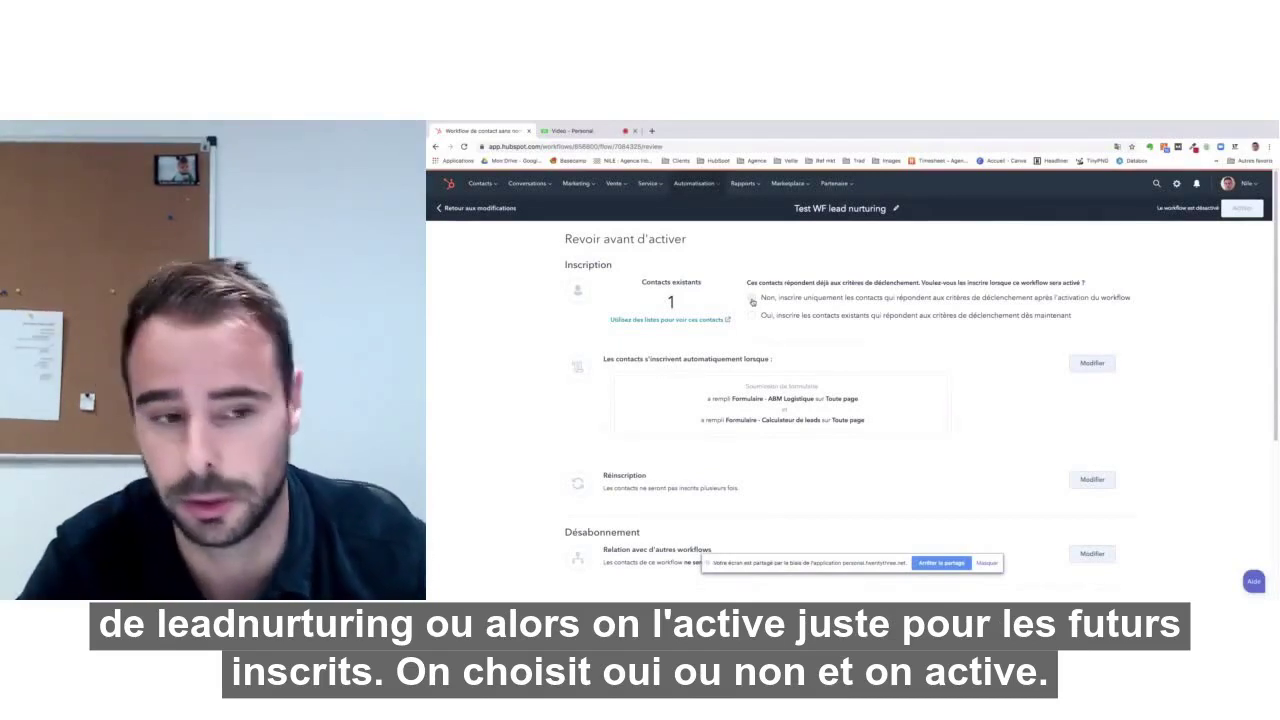
{"action": "left_click", "coordinate": [752, 298]}
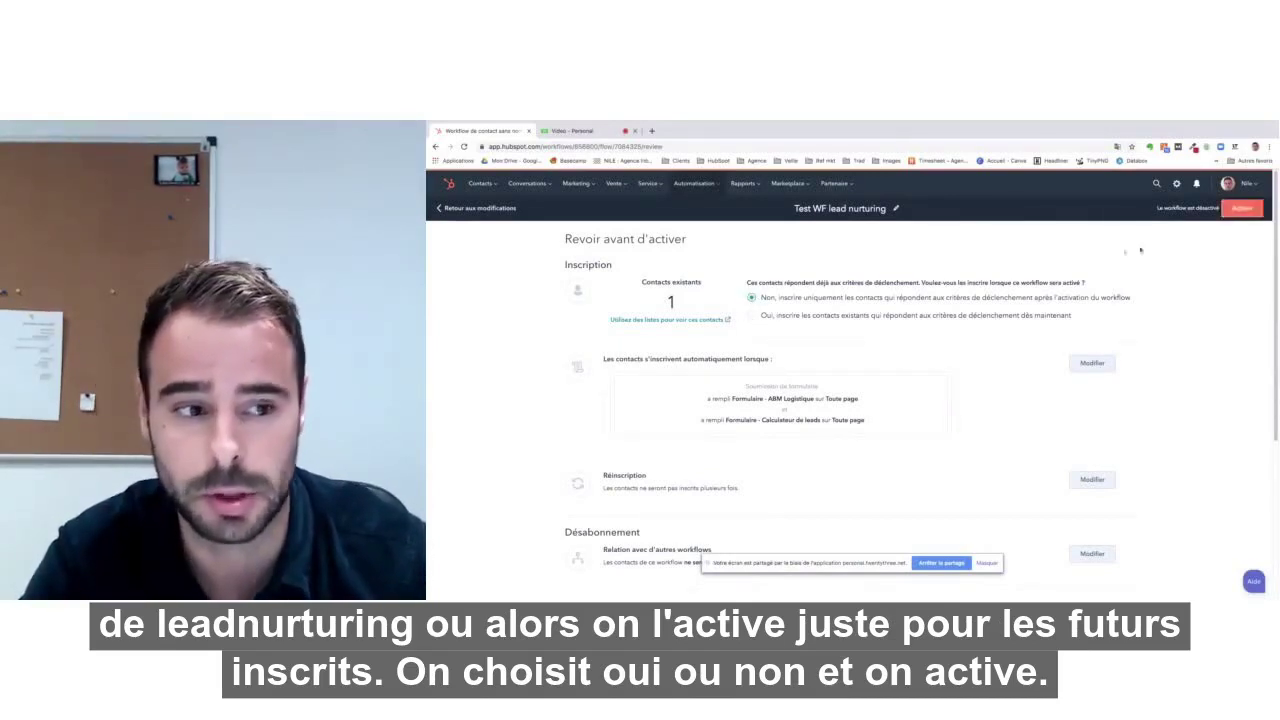